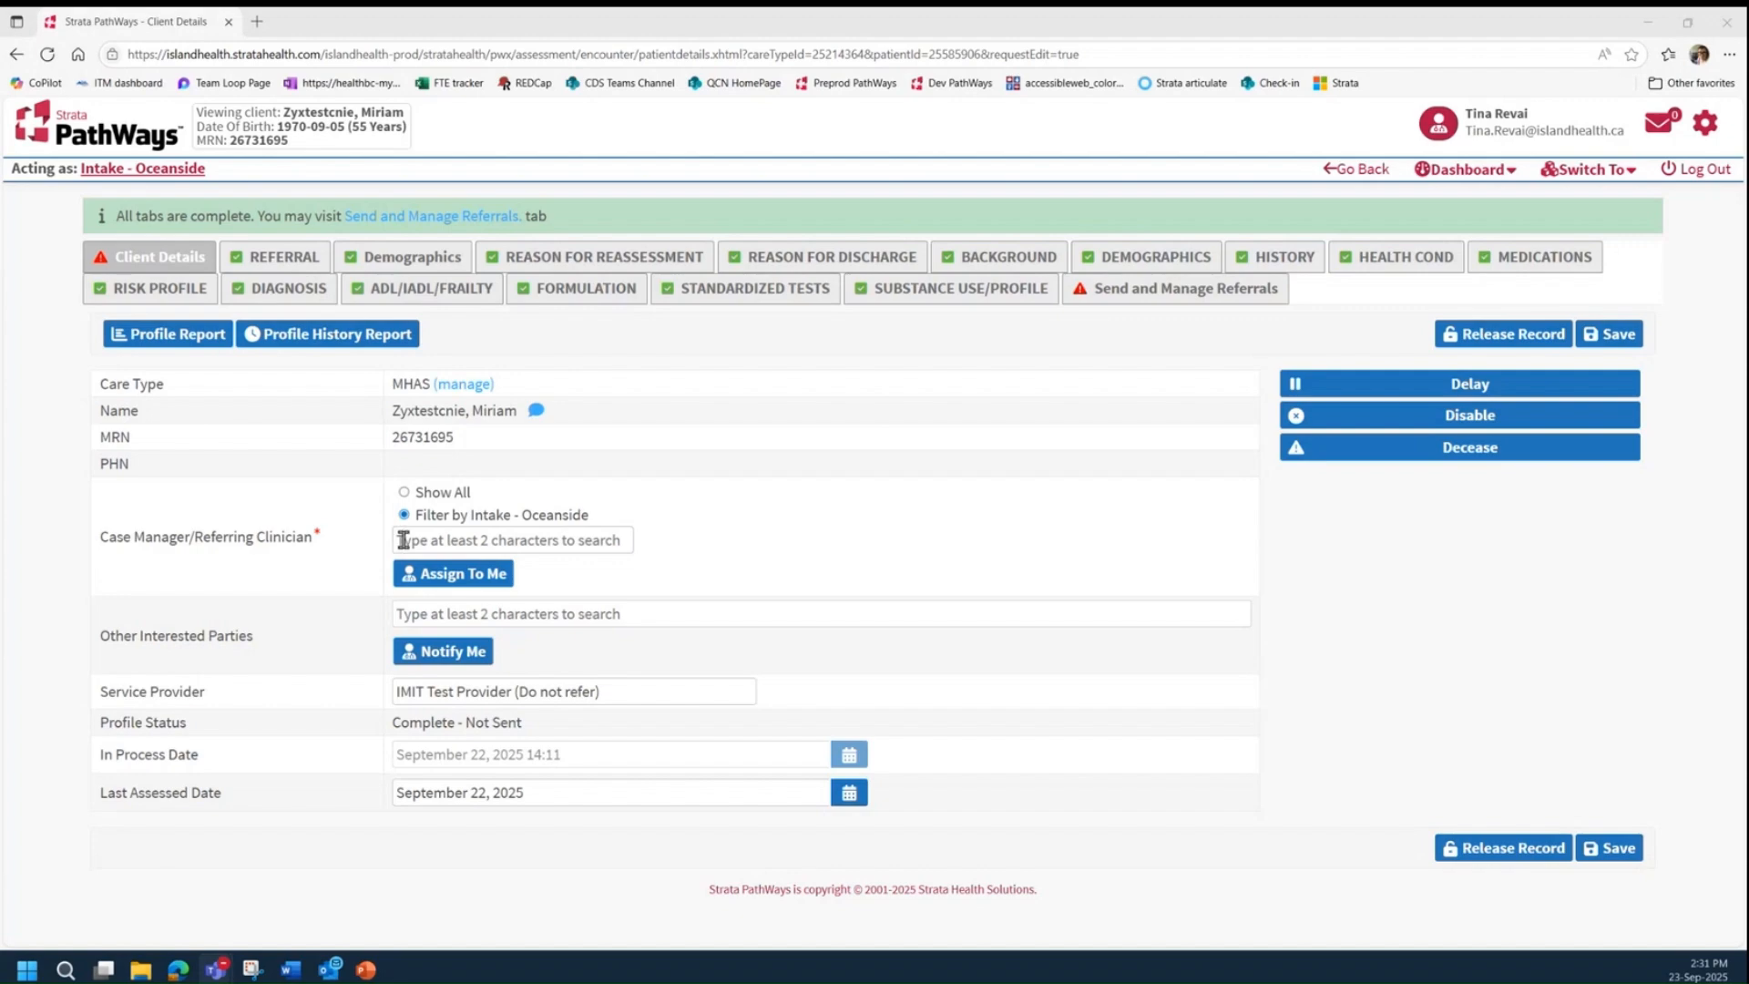
{"action": "left_click", "coordinate": [405, 540]}
{"action": "type", "text": "lenck"}
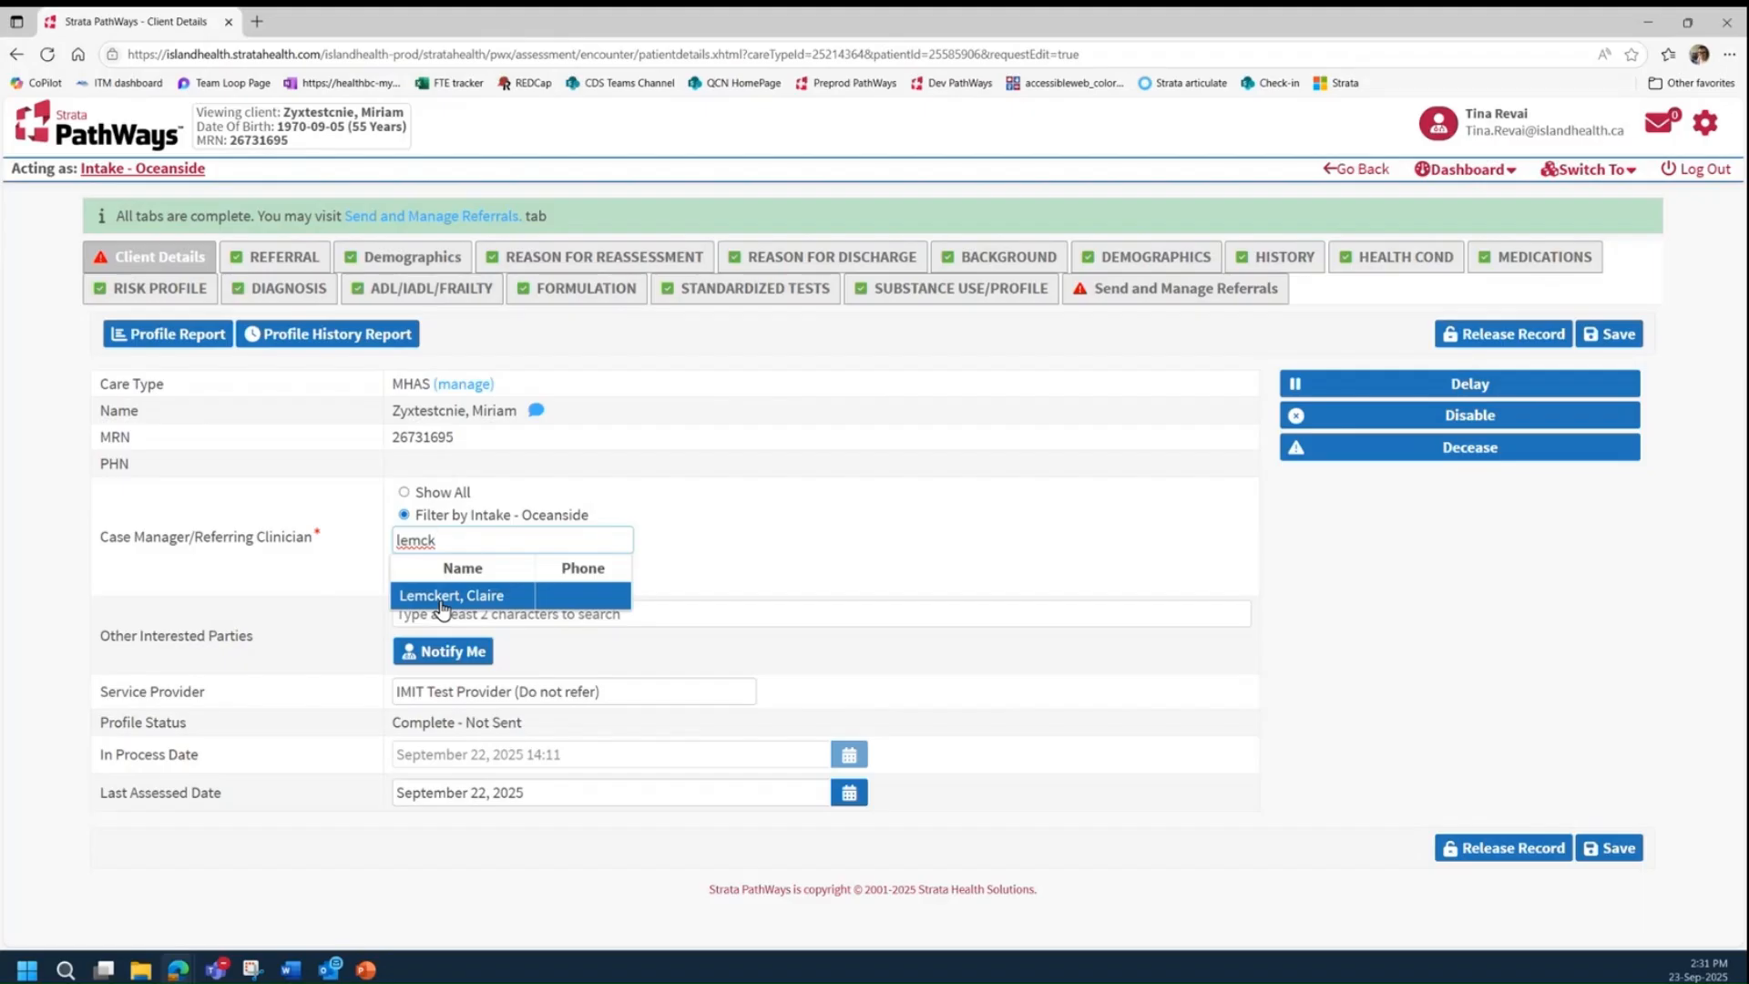
{"action": "left_click_drag", "start_coordinate": [437, 539], "coordinate": [335, 536]}
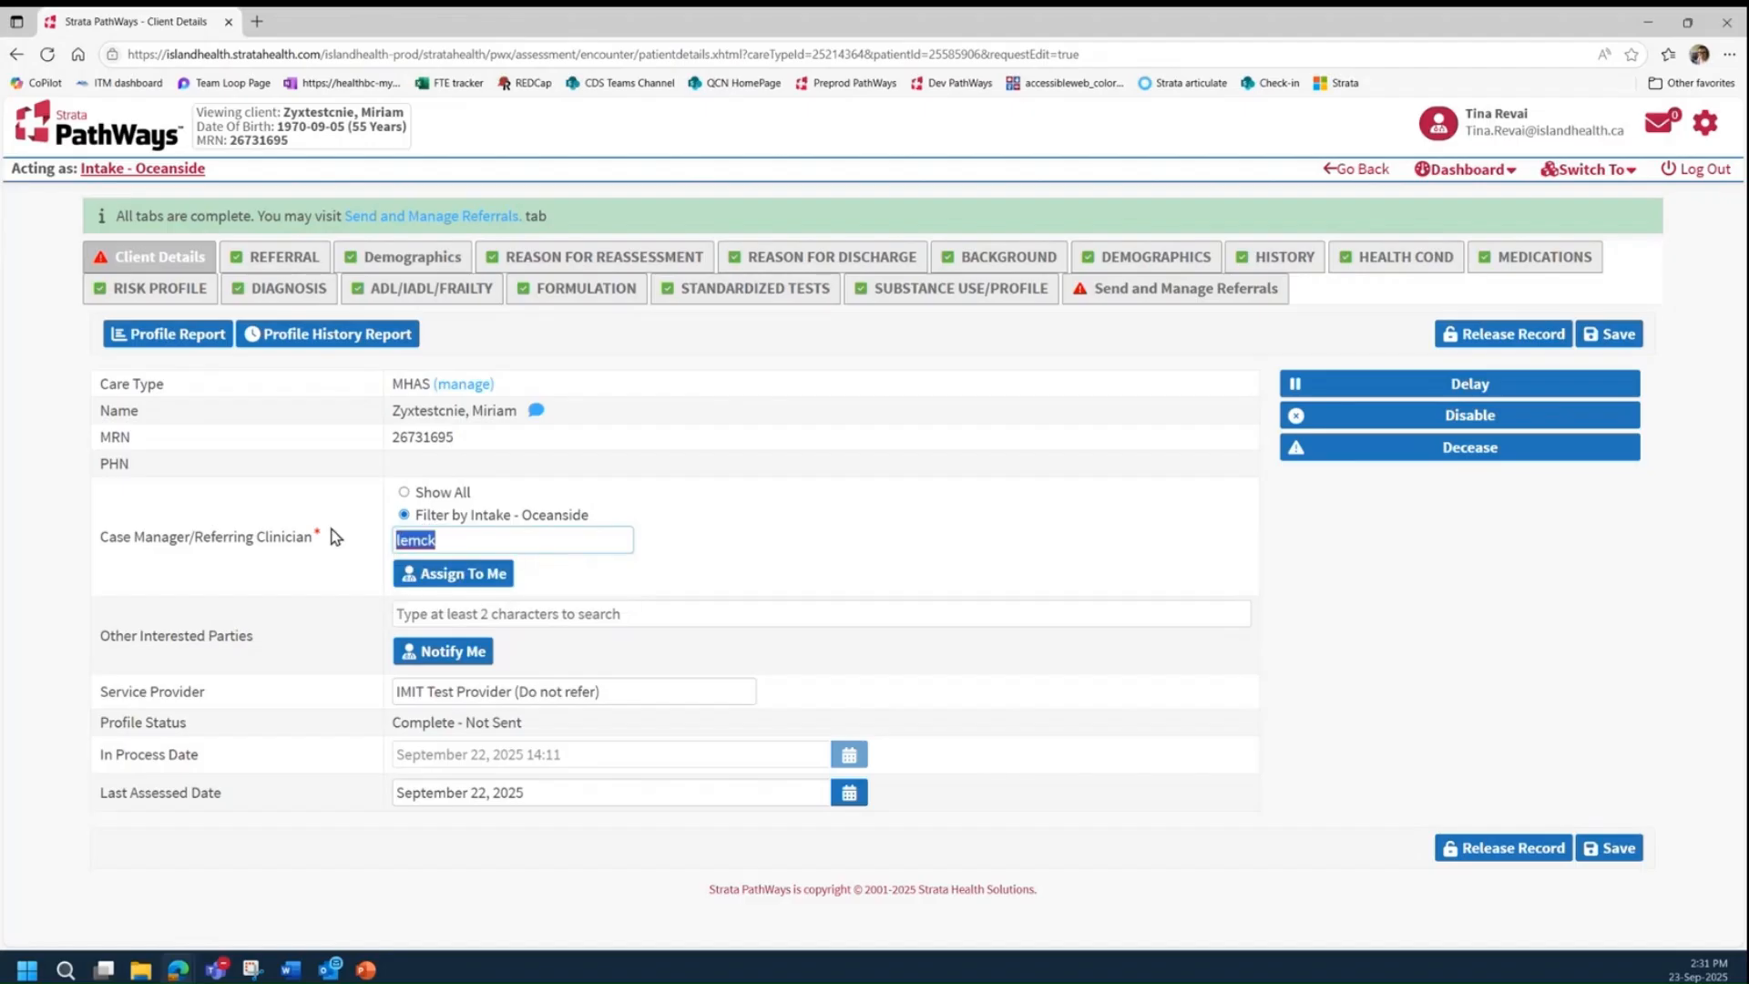
{"action": "key", "text": "Delete"}
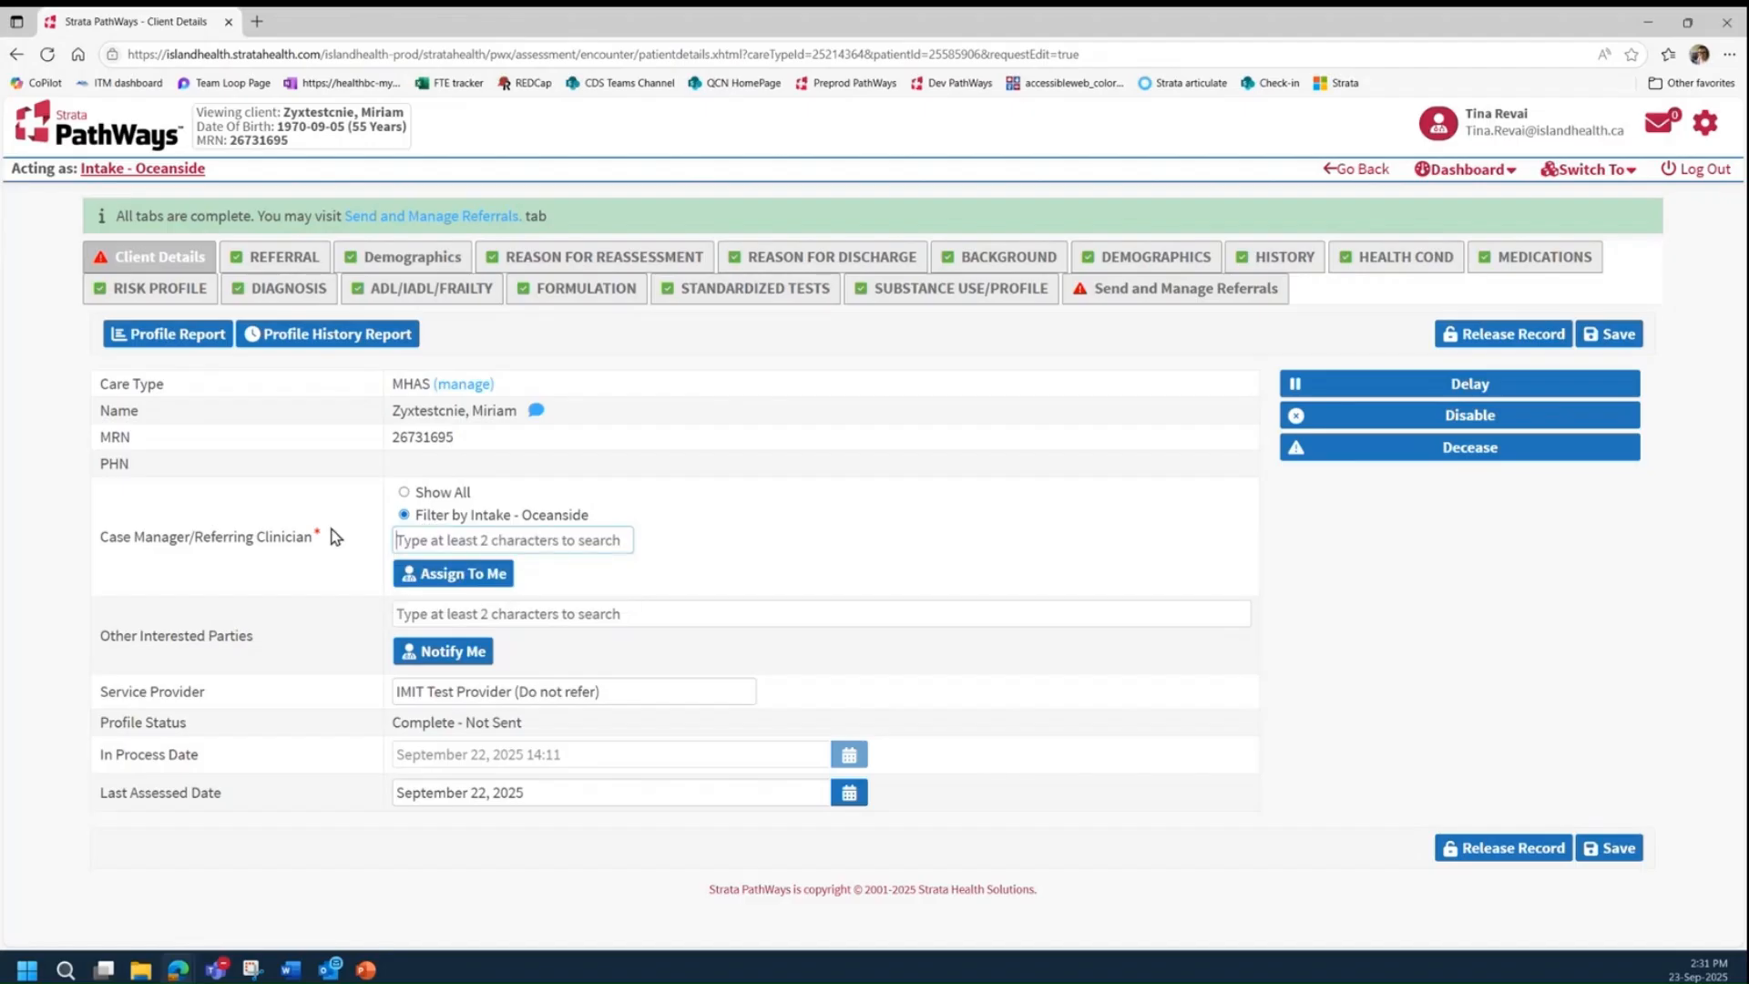
Step: Assign yourself as the client's case manager/referring clinician and open the service list for sending a referral
{"action": "left_click", "coordinate": [406, 574]}
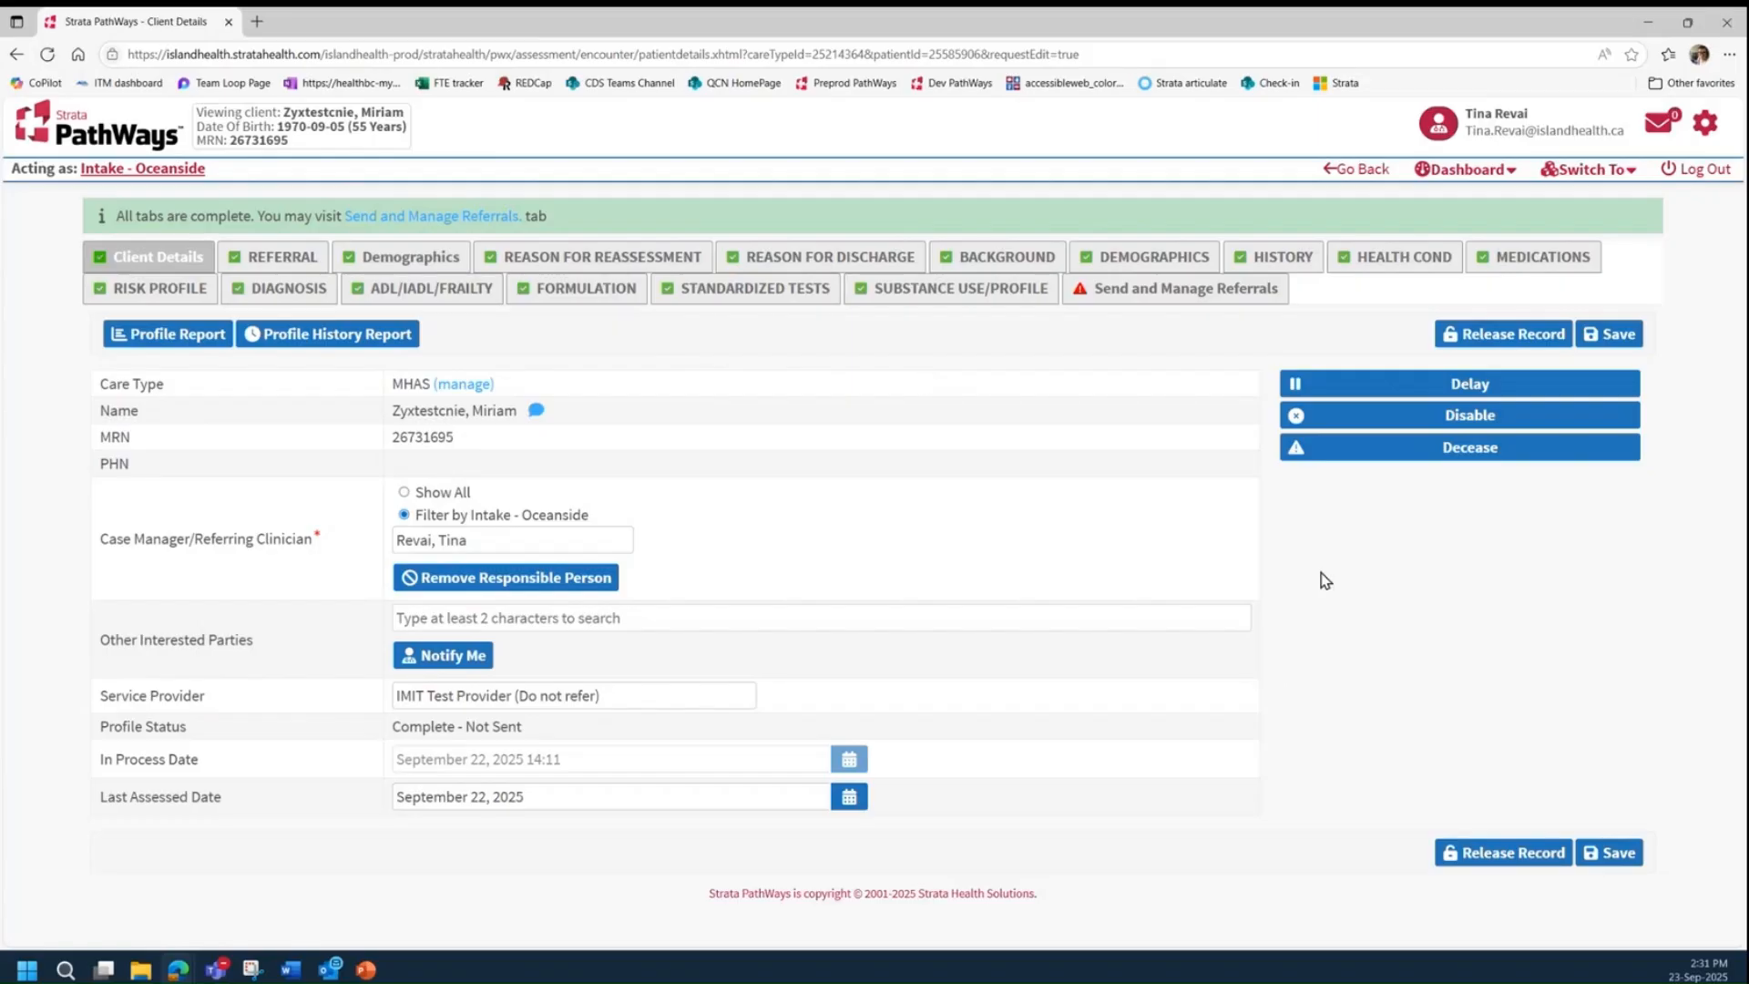
{"action": "left_click", "coordinate": [1147, 304]}
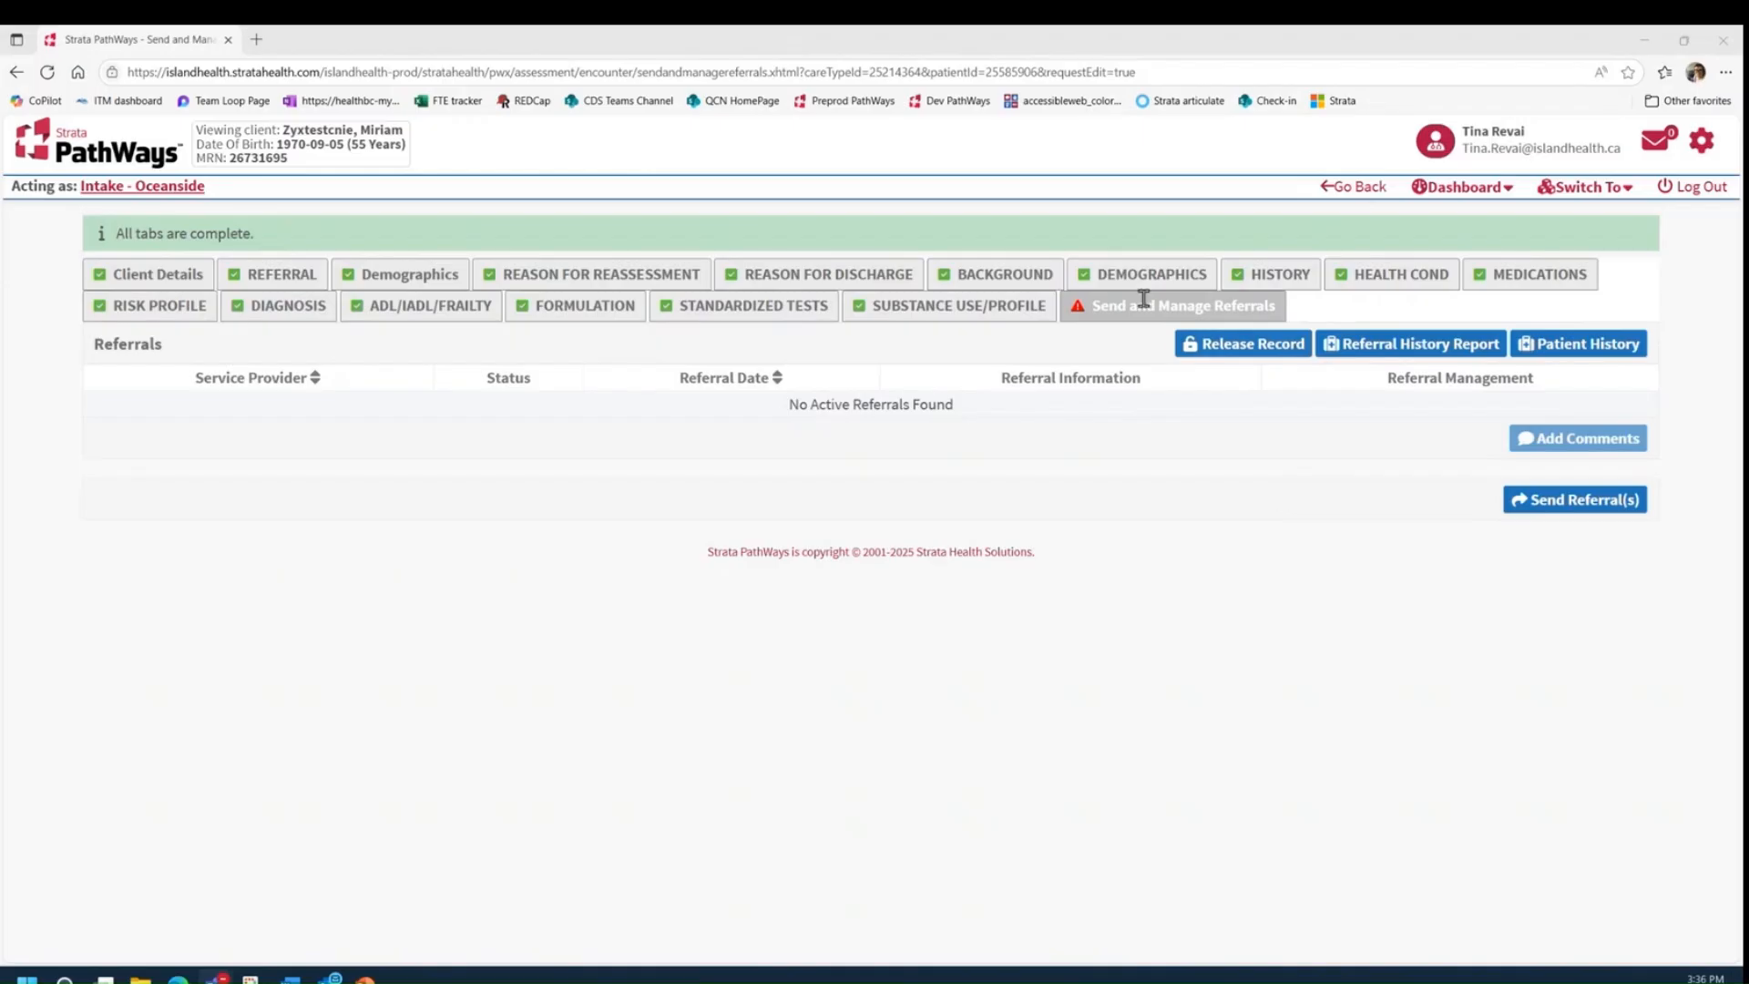
{"action": "left_click", "coordinate": [1549, 501]}
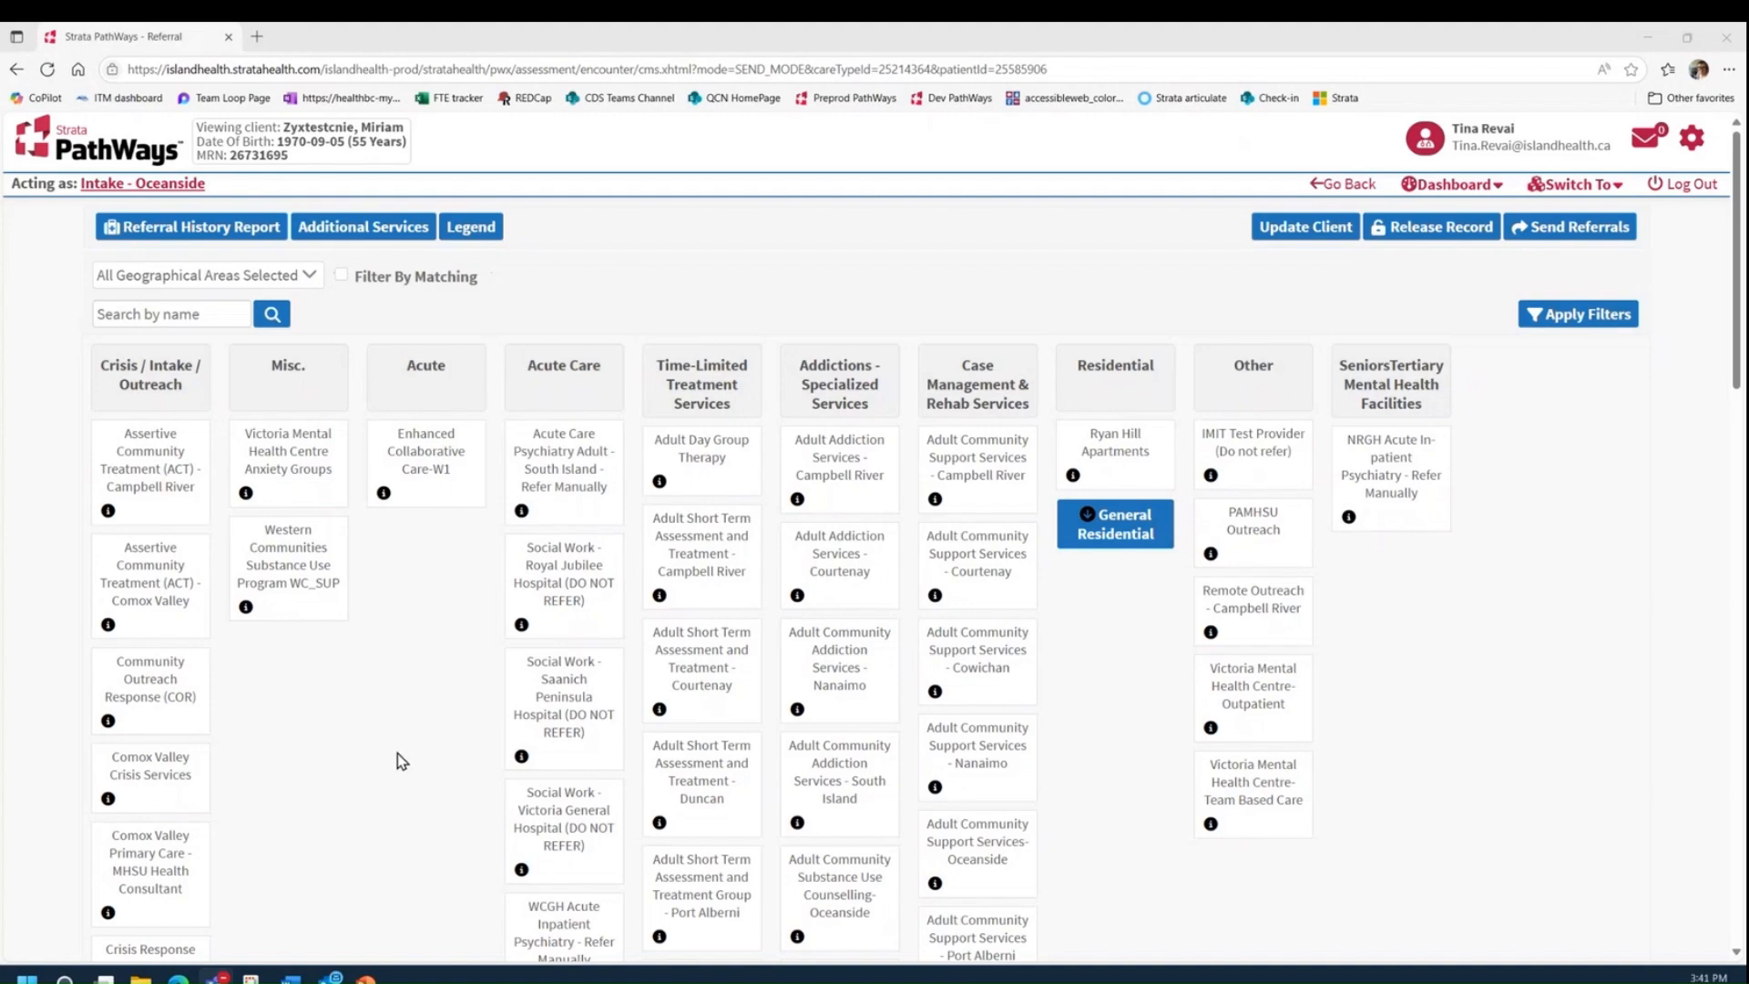
{"action": "scroll", "coordinate": [384, 729], "scroll_direction": "down", "scroll_amount": 1}
{"action": "scroll", "coordinate": [384, 731], "scroll_direction": "up", "scroll_amount": 1}
{"action": "left_click", "coordinate": [342, 280]}
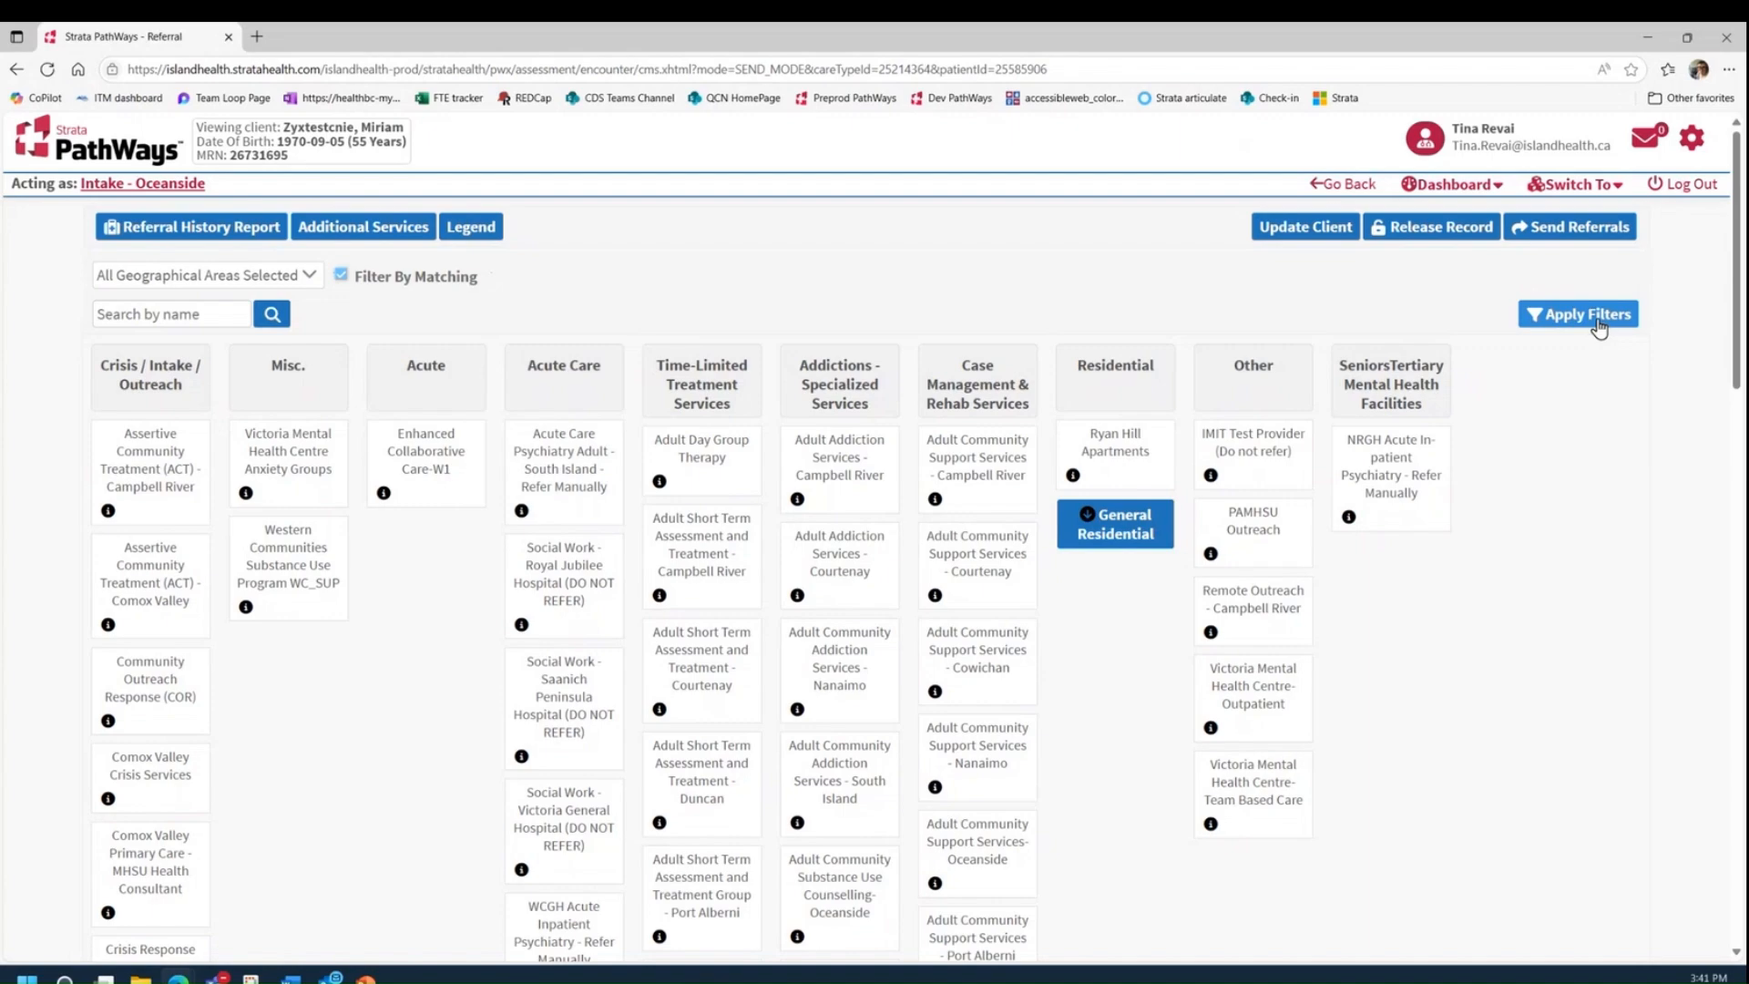
{"action": "left_click", "coordinate": [342, 277]}
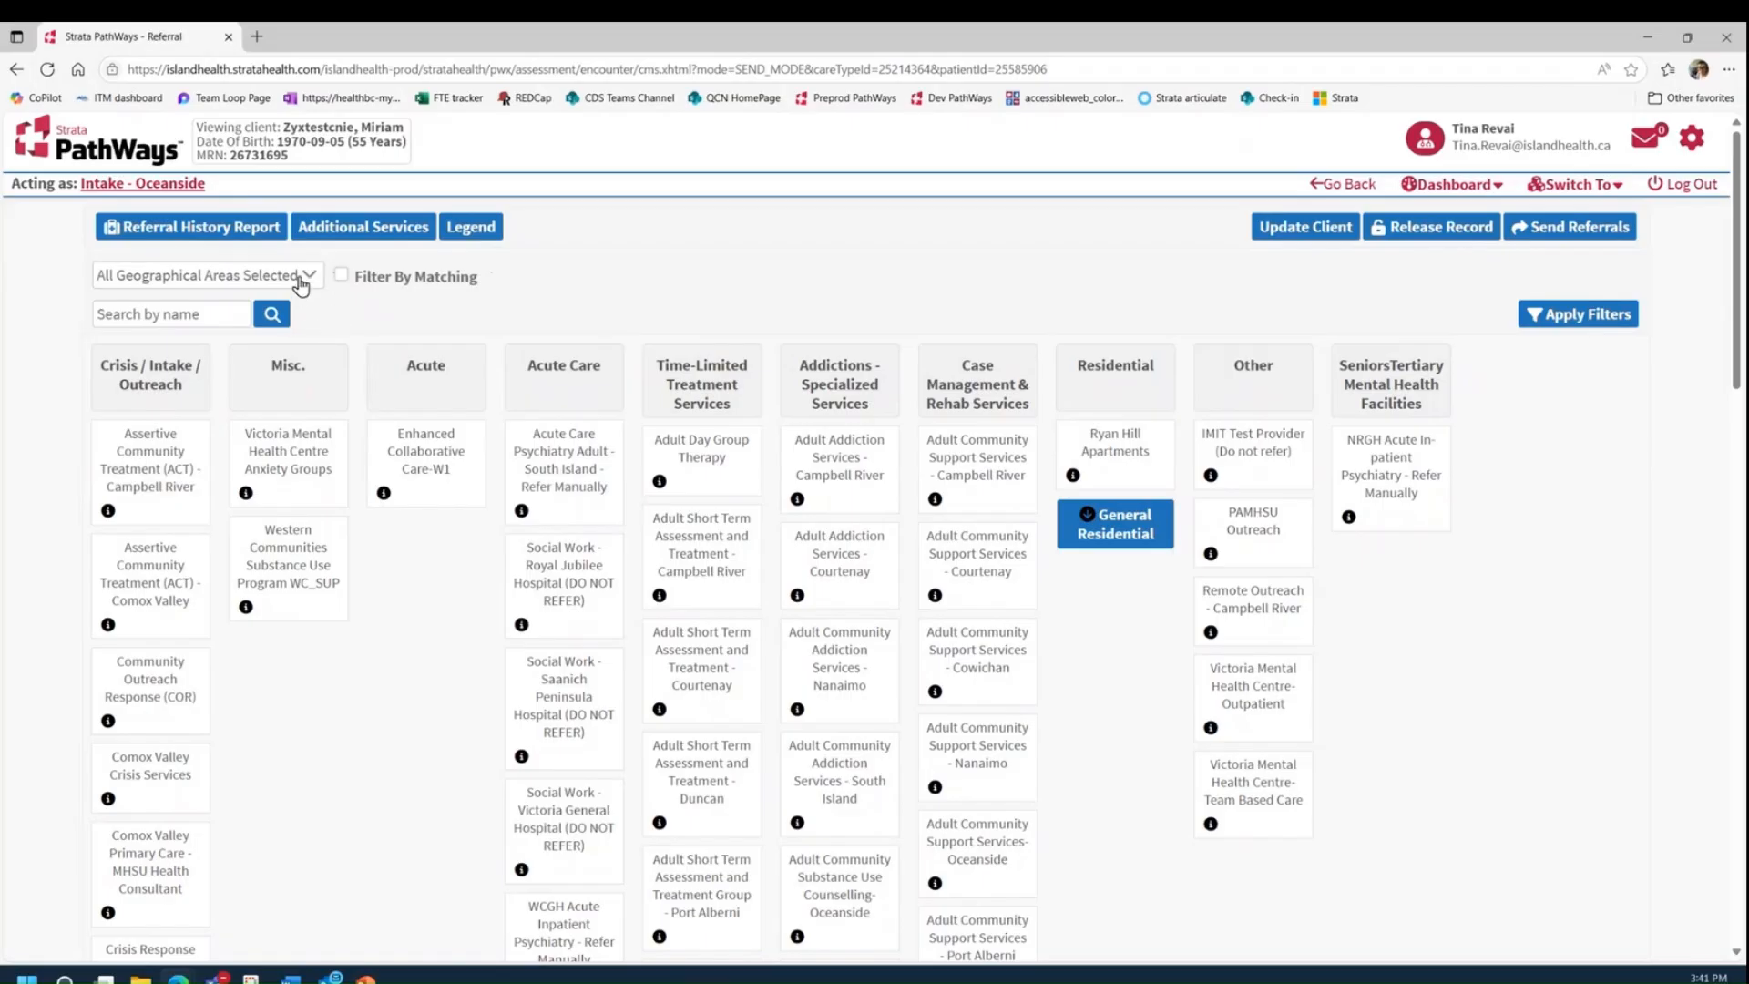
Step: Filter the referral services to the MHSU - Nanaimo geographical area only
{"action": "left_click", "coordinate": [305, 282]}
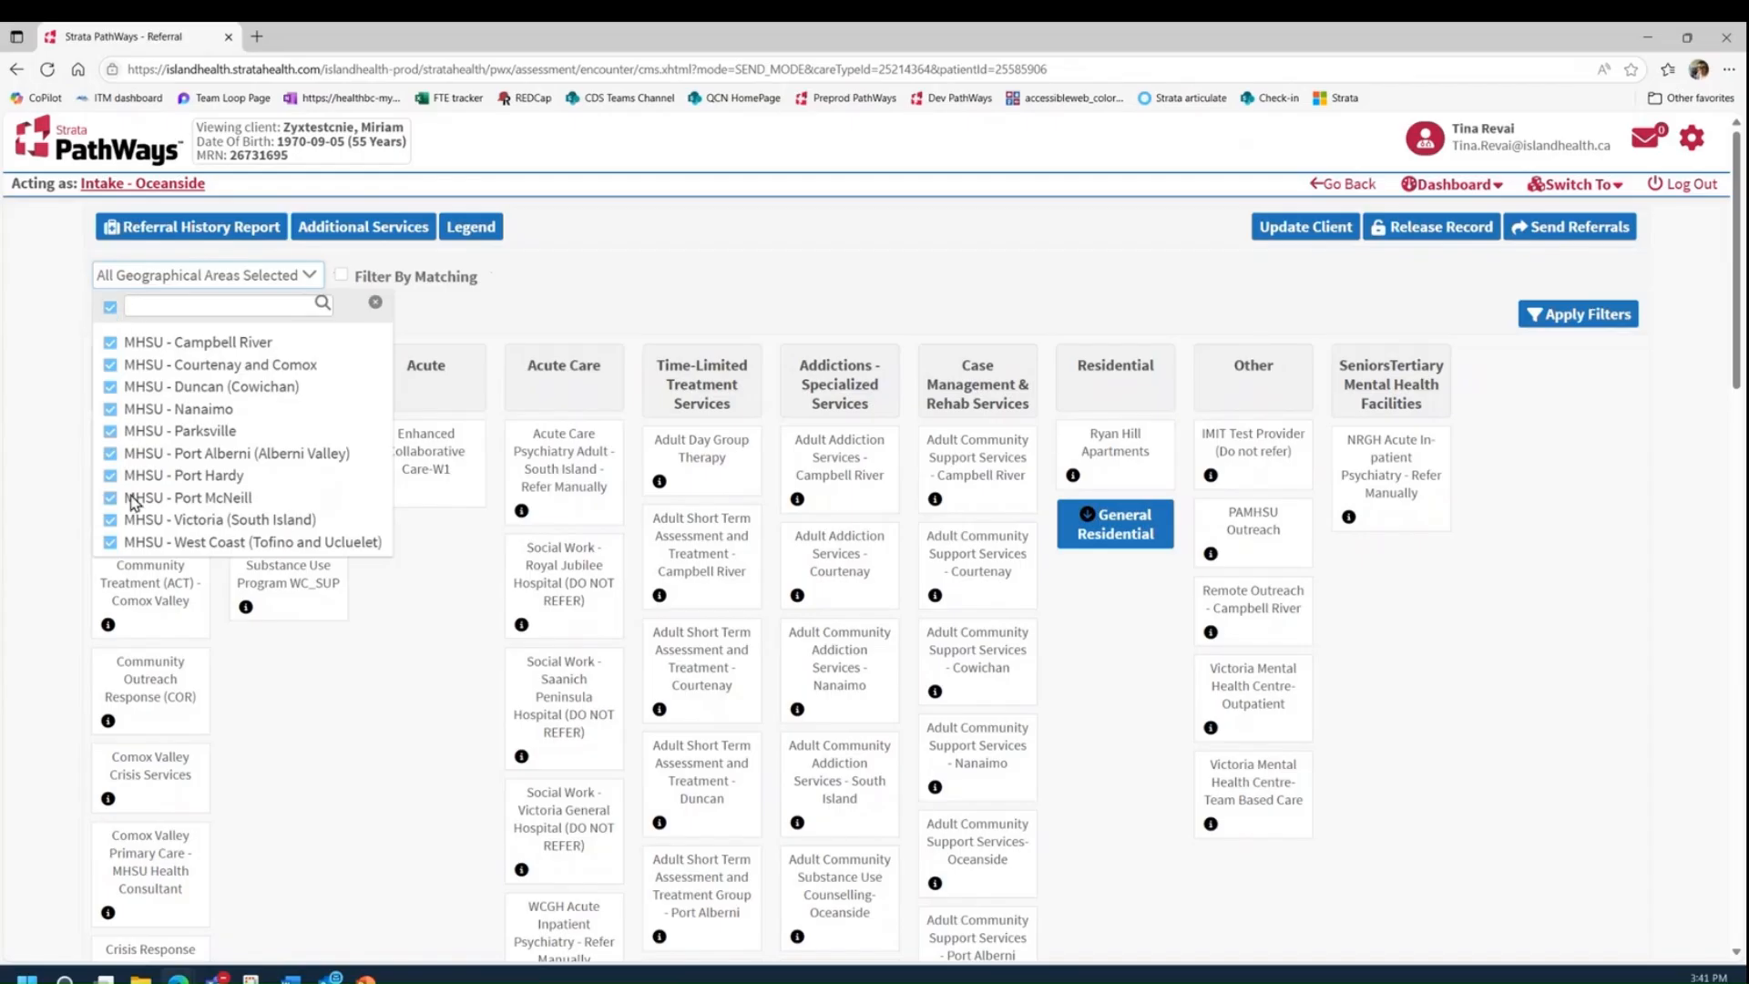
{"action": "left_click", "coordinate": [109, 306]}
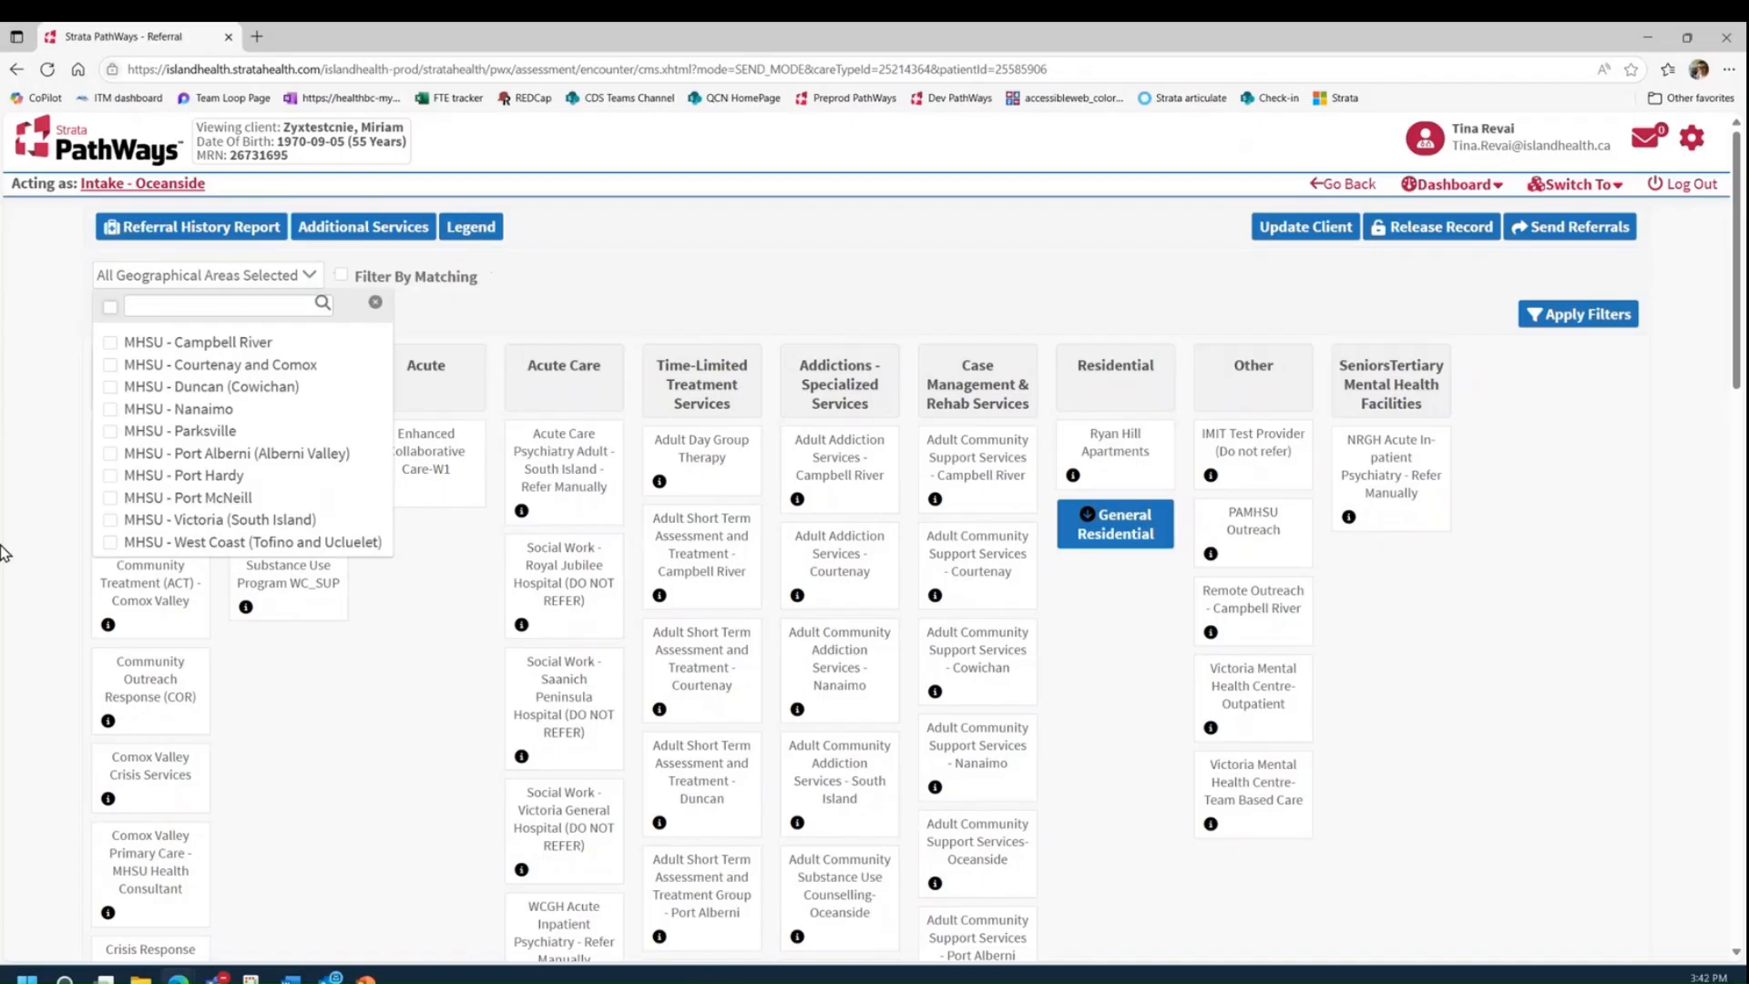
{"action": "left_click", "coordinate": [110, 307]}
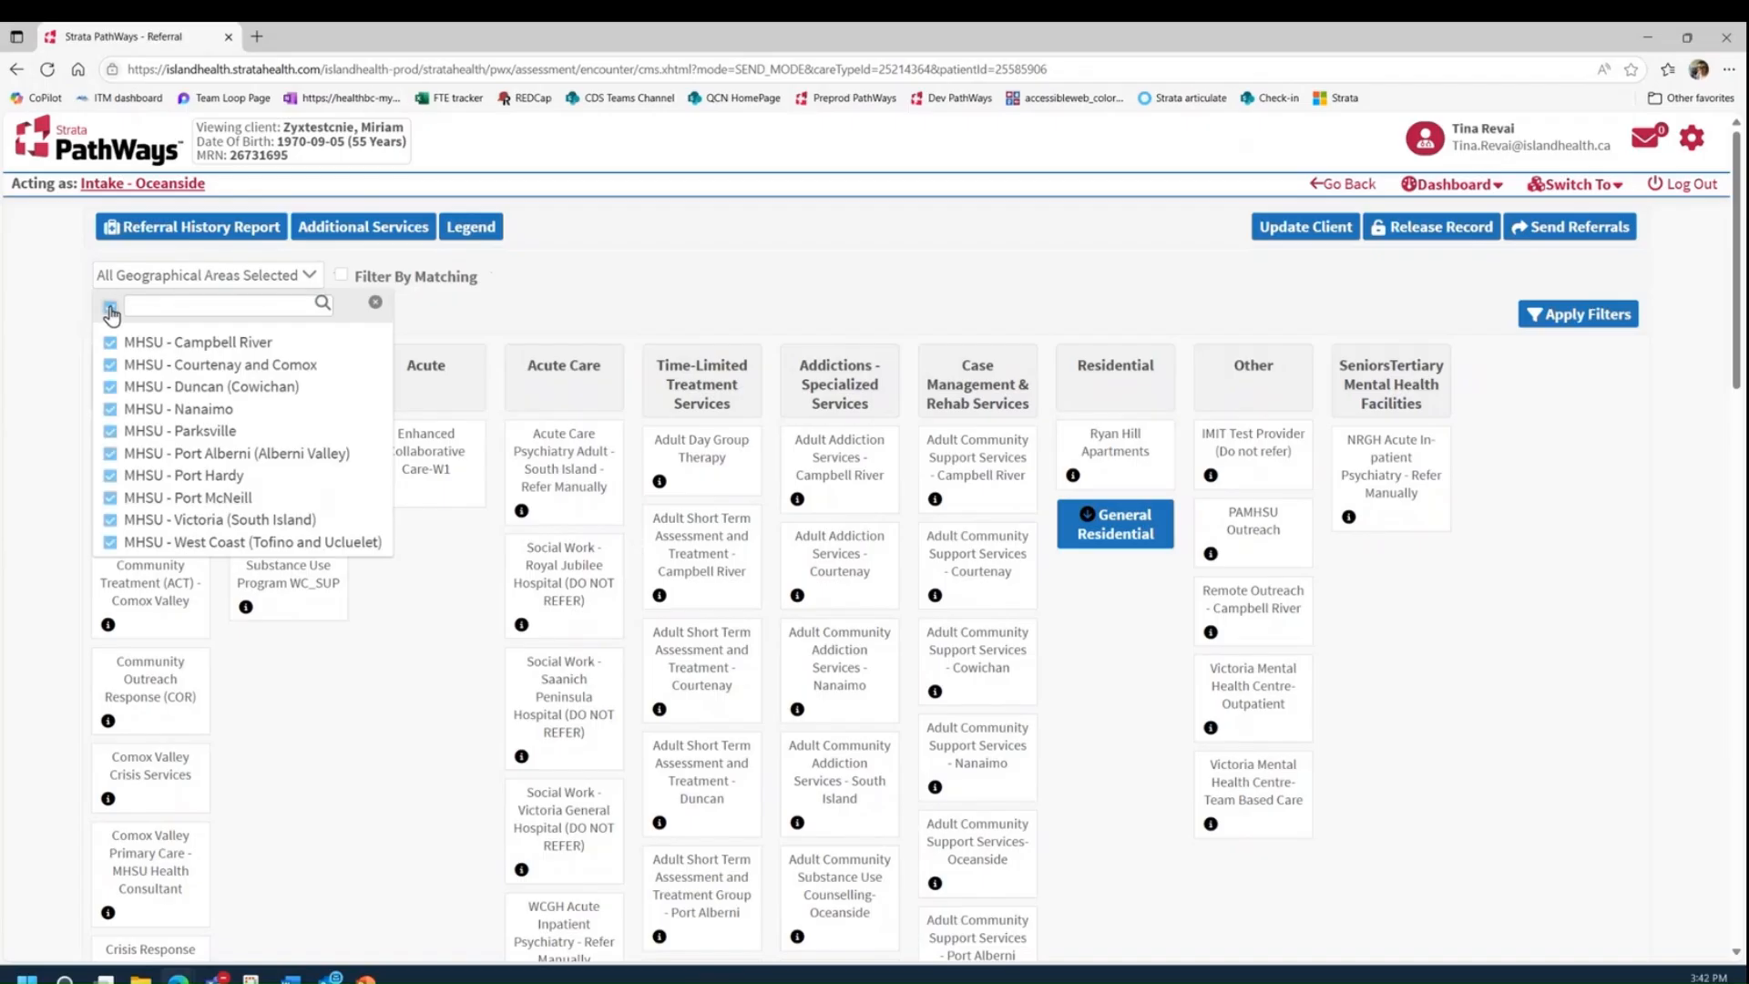
{"action": "left_click", "coordinate": [109, 307]}
{"action": "left_click", "coordinate": [110, 410]}
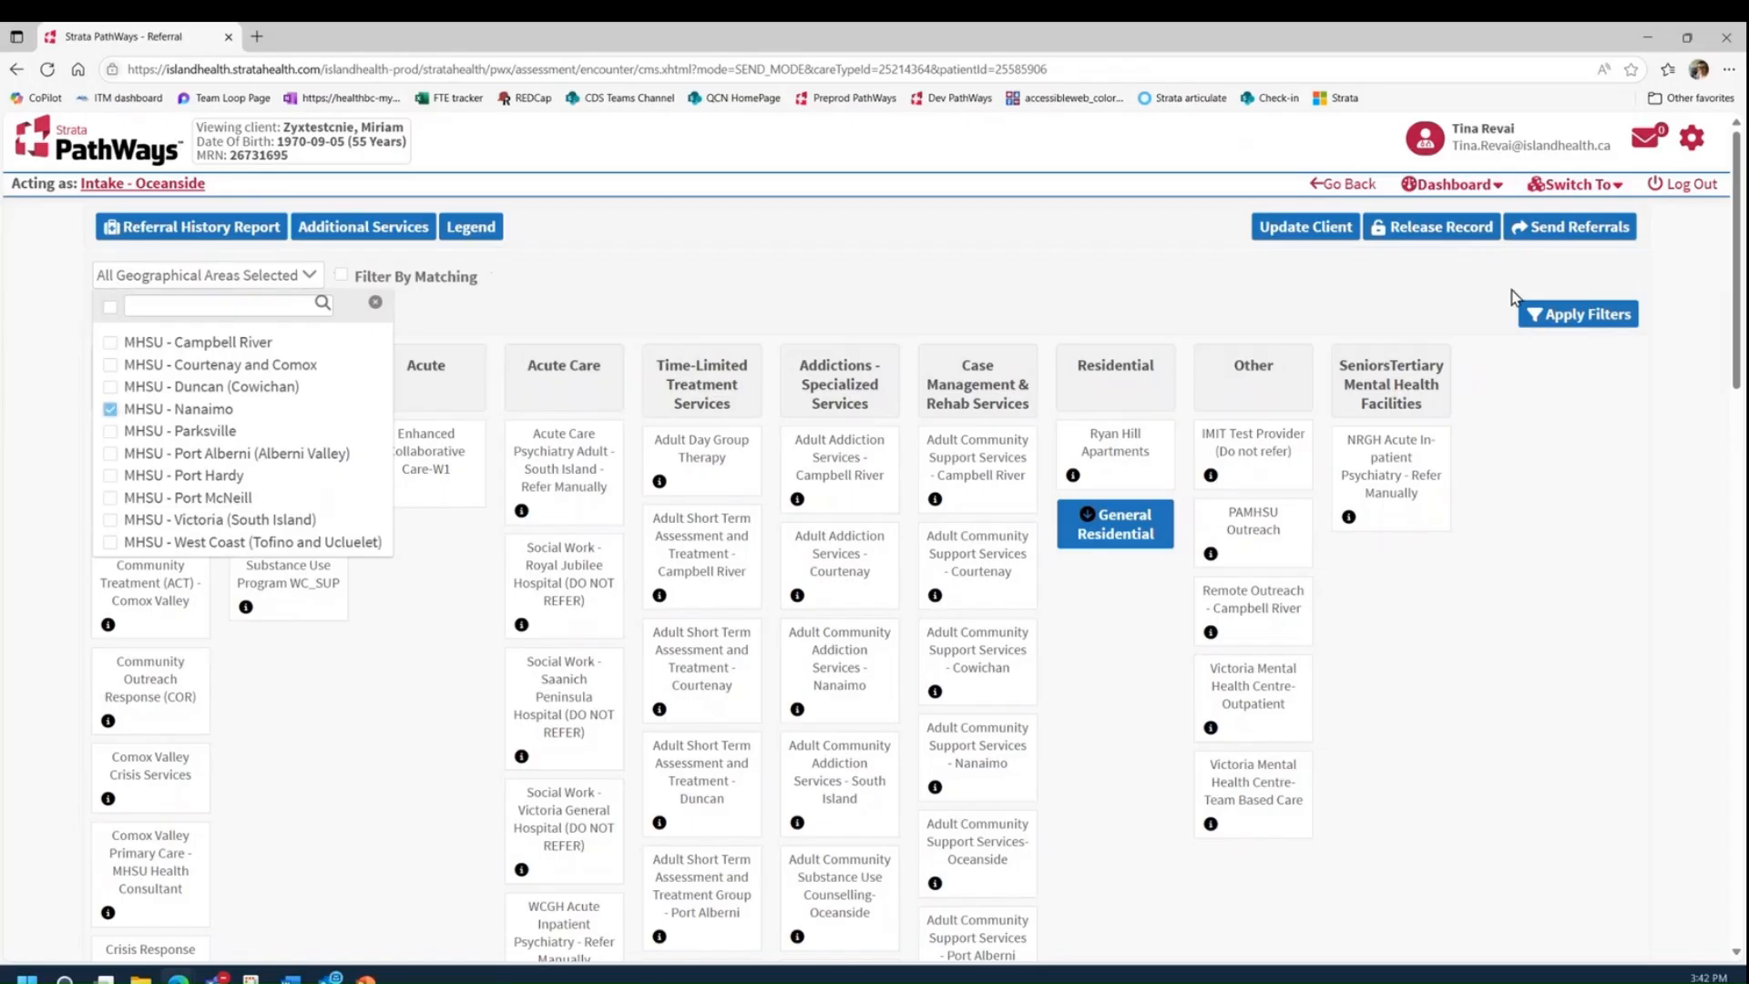
{"action": "left_click", "coordinate": [1582, 316]}
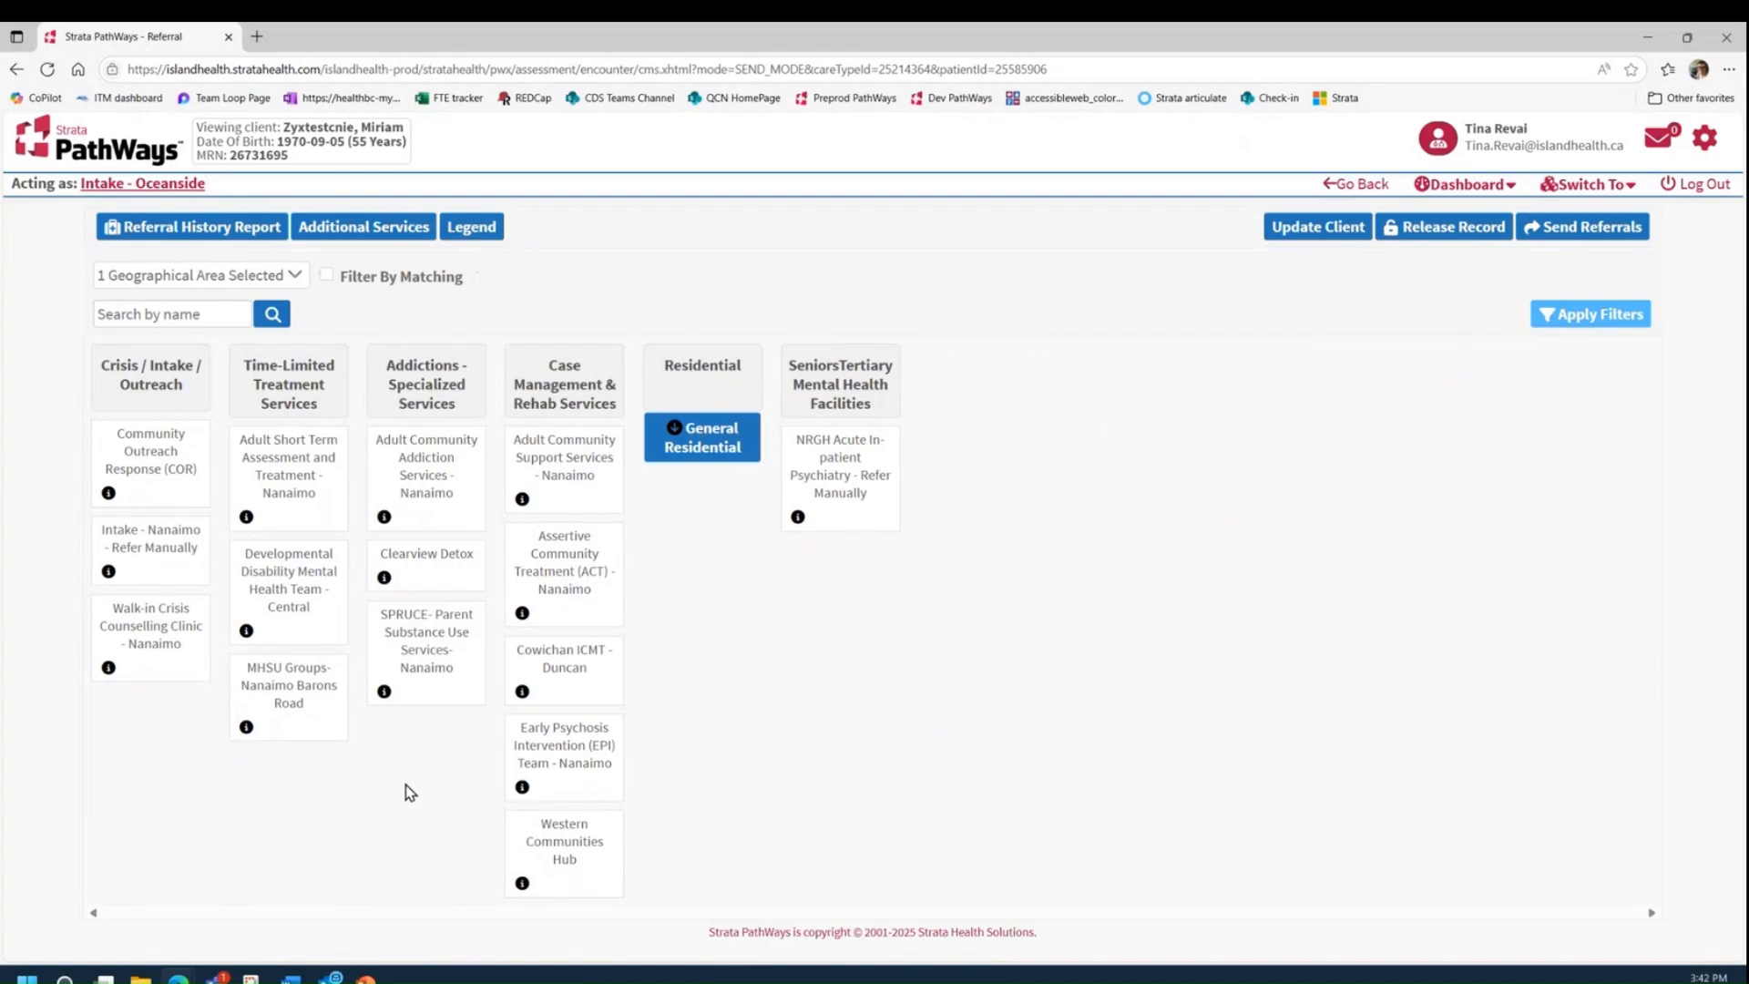
Step: Reselect all geographical areas and apply the filter to the service list
{"action": "left_click", "coordinate": [277, 276]}
{"action": "left_click", "coordinate": [110, 307]}
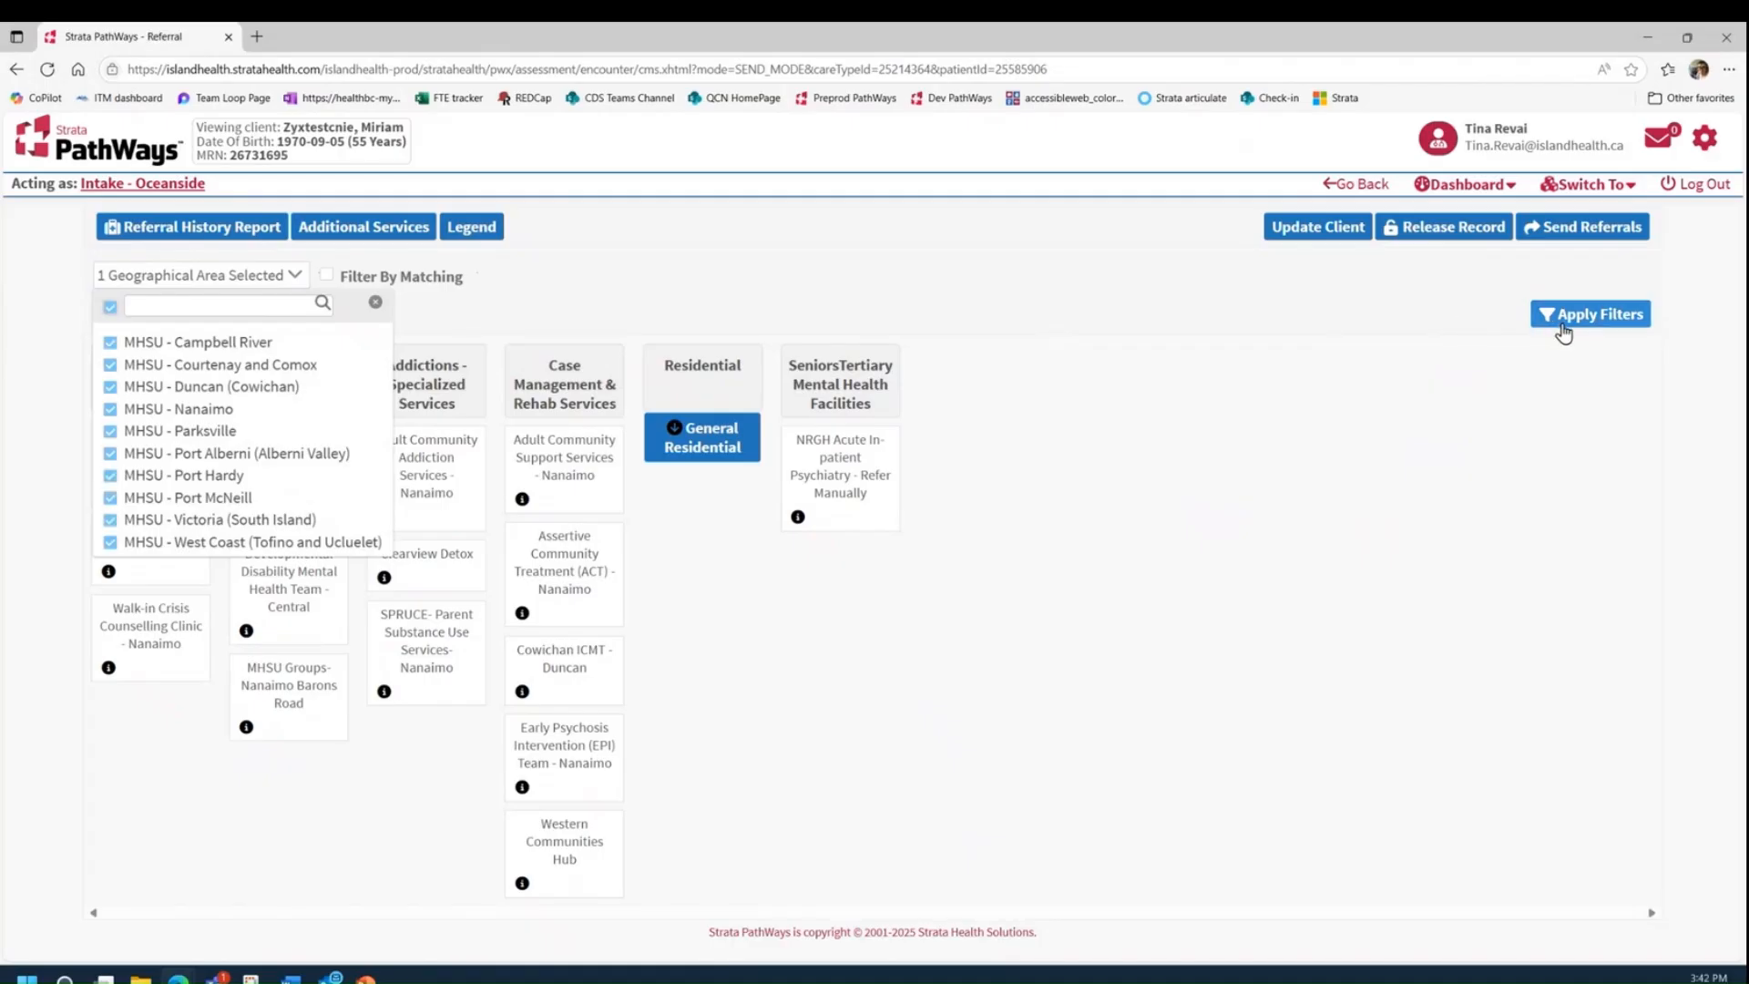
{"action": "left_click", "coordinate": [1564, 333]}
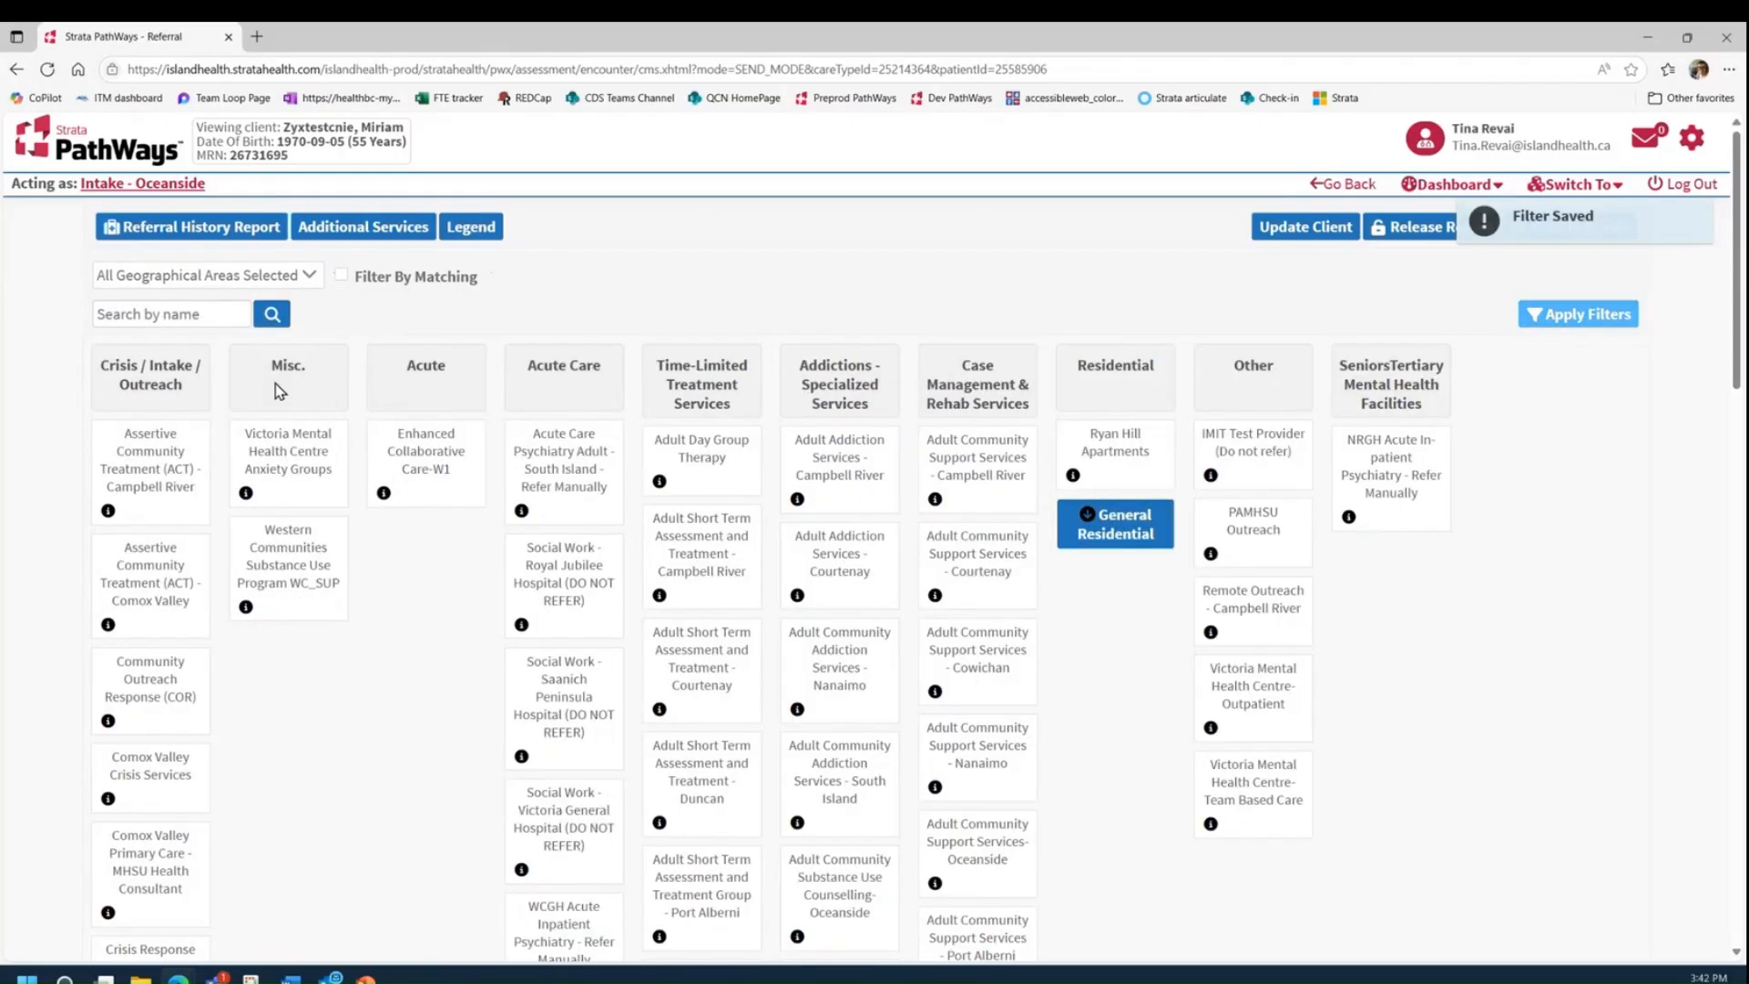
Step: Search the service list by name for "Adult"
{"action": "left_click", "coordinate": [144, 320]}
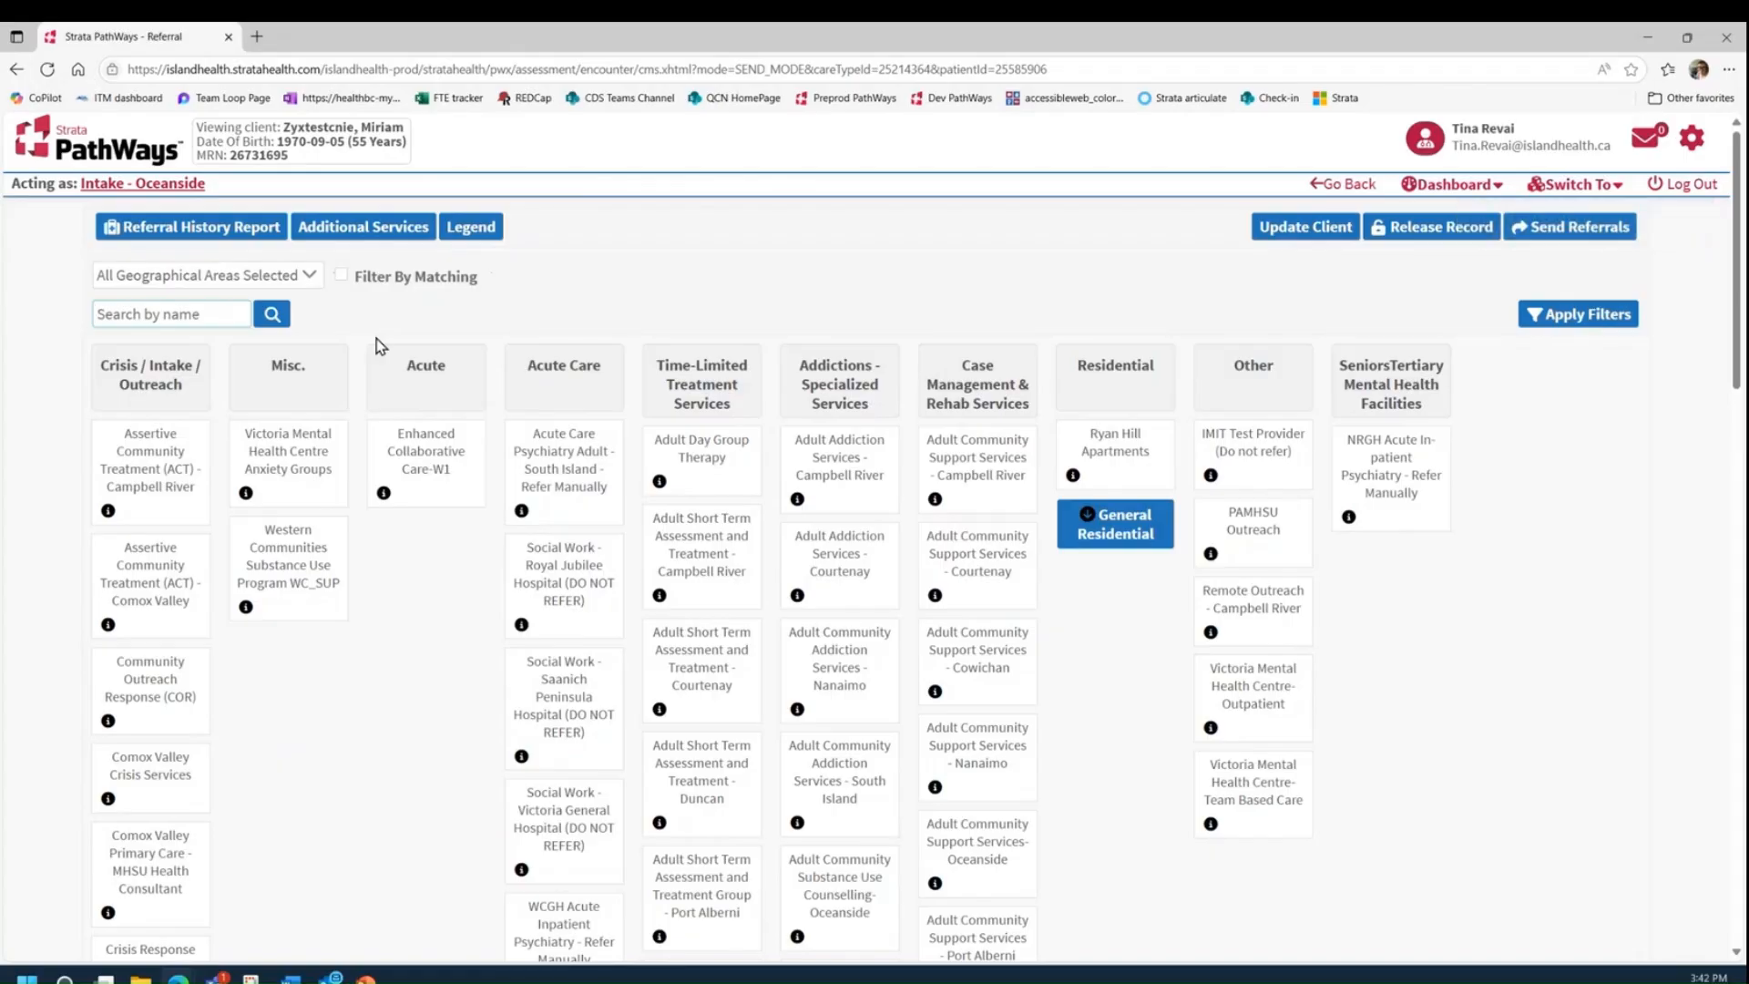
{"action": "type", "text": "Adult"}
{"action": "left_click", "coordinate": [271, 315]}
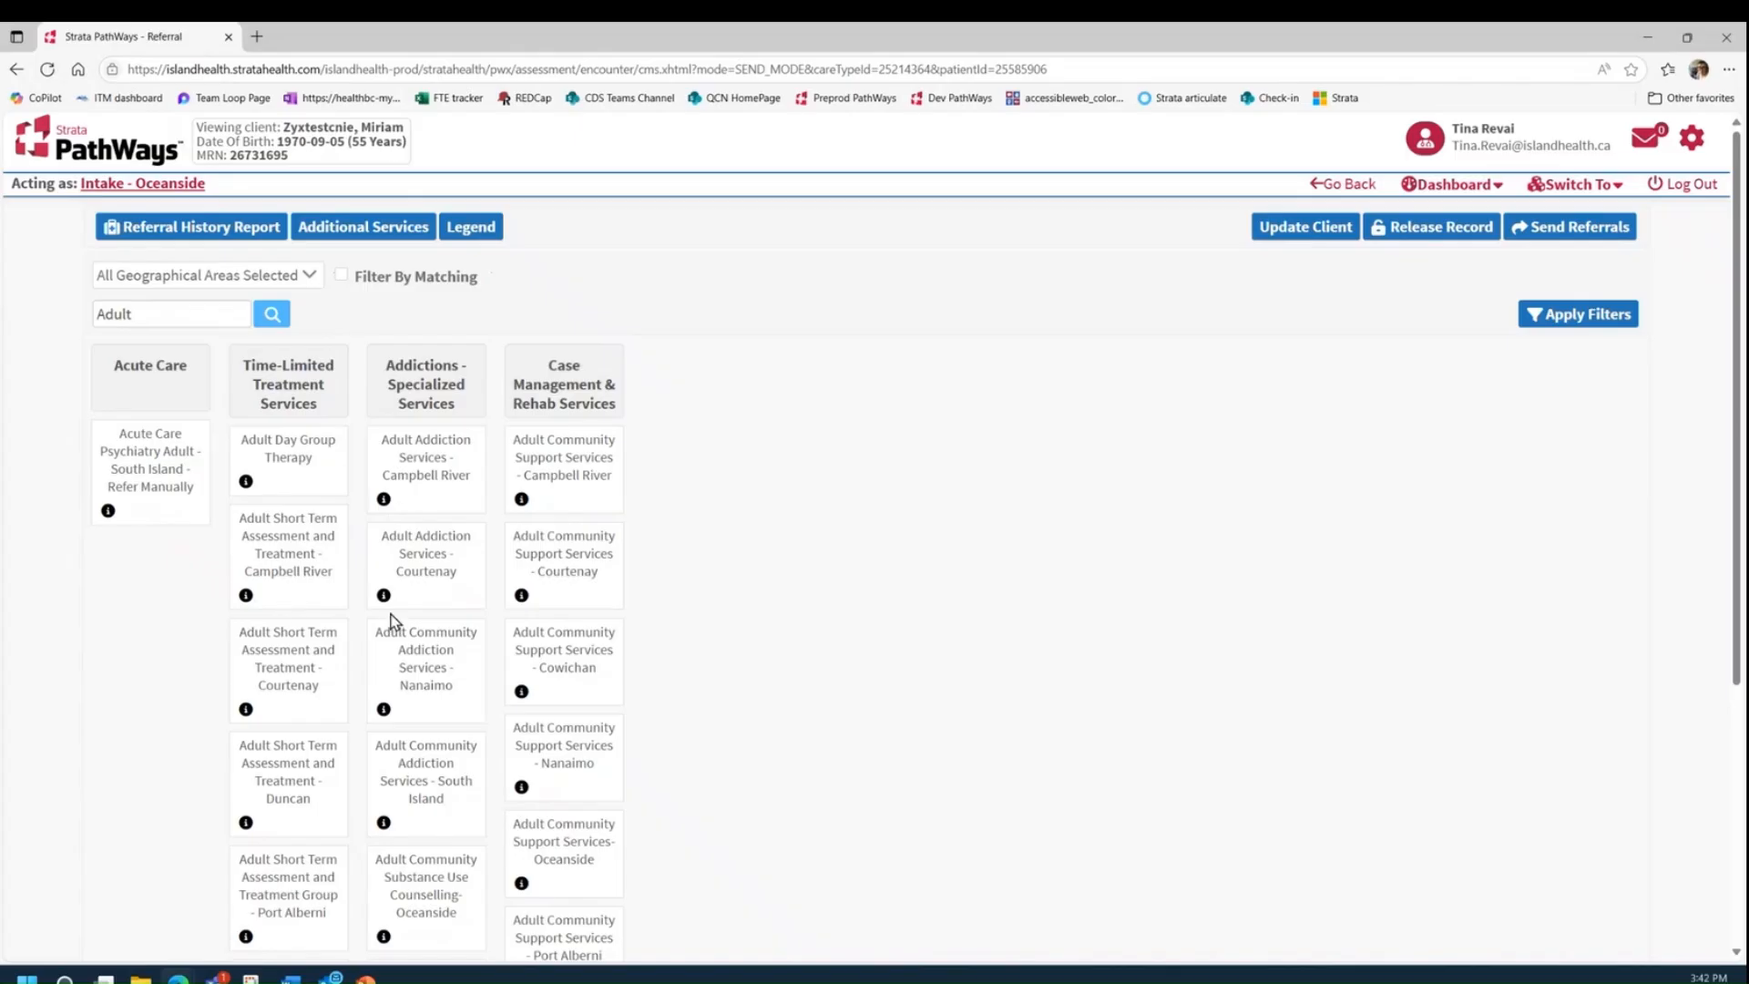
Step: Review the details and matching criteria of Adult Community Addiction Services - Nanaimo, and close them
{"action": "scroll", "coordinate": [390, 621], "scroll_direction": "down", "scroll_amount": 1}
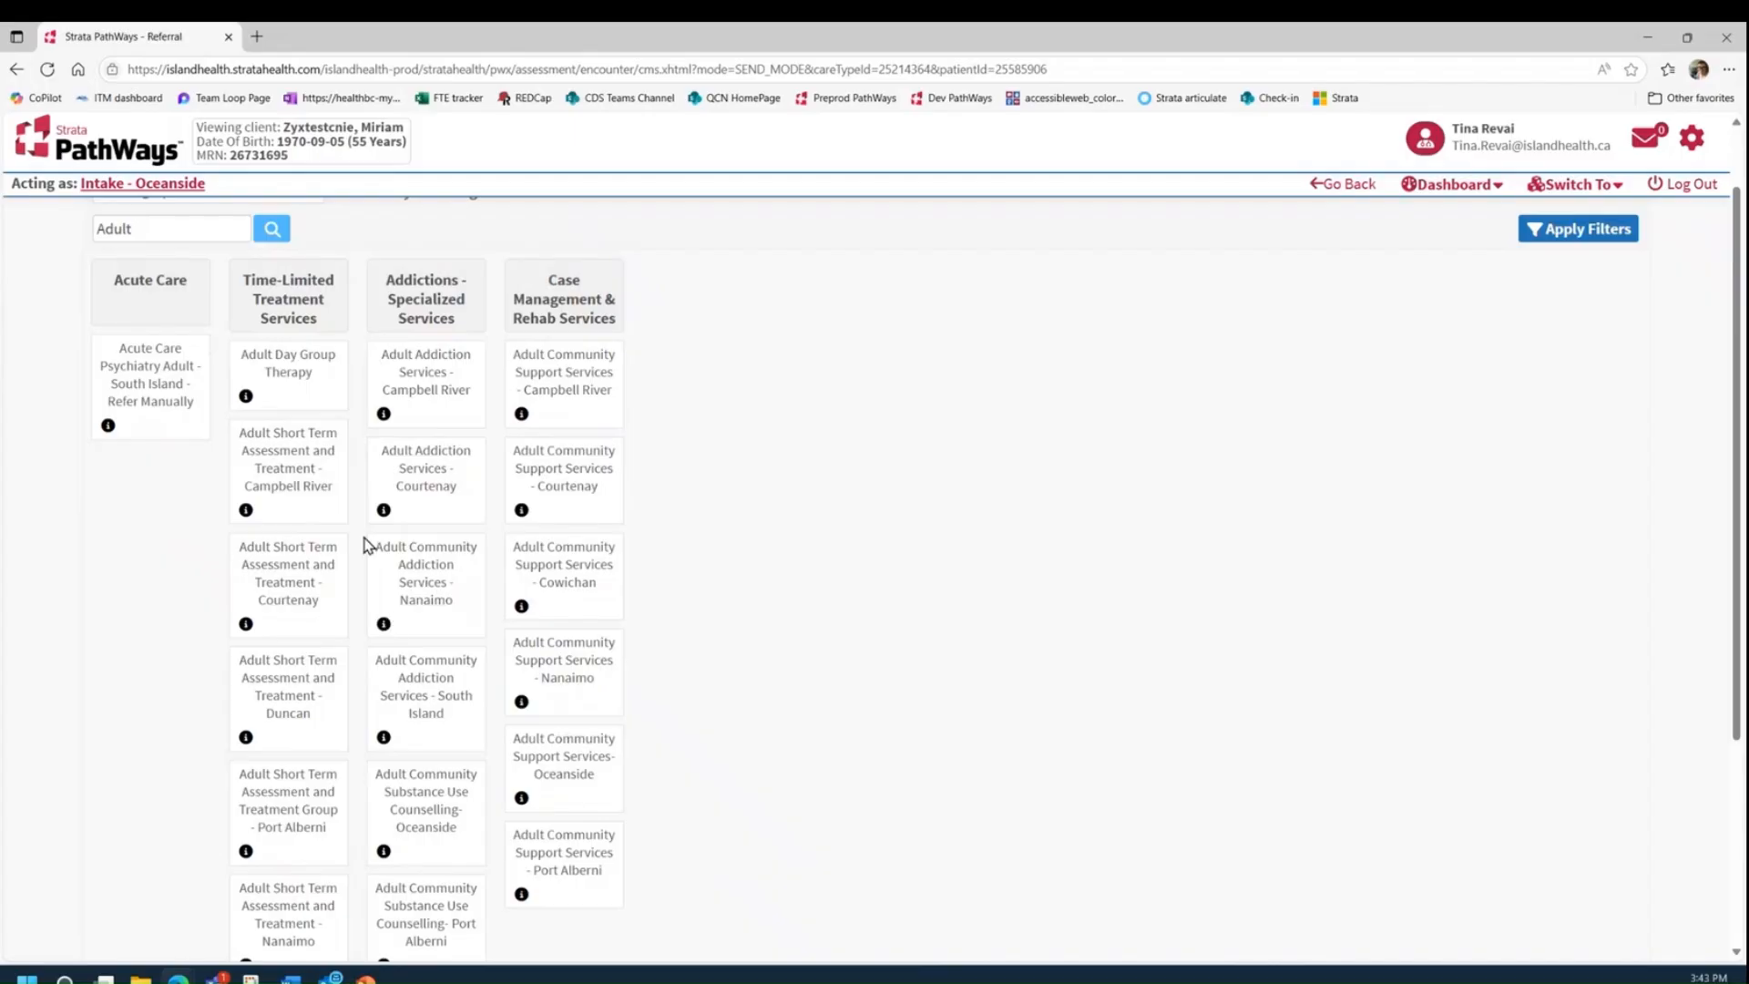
{"action": "left_click", "coordinate": [384, 624]}
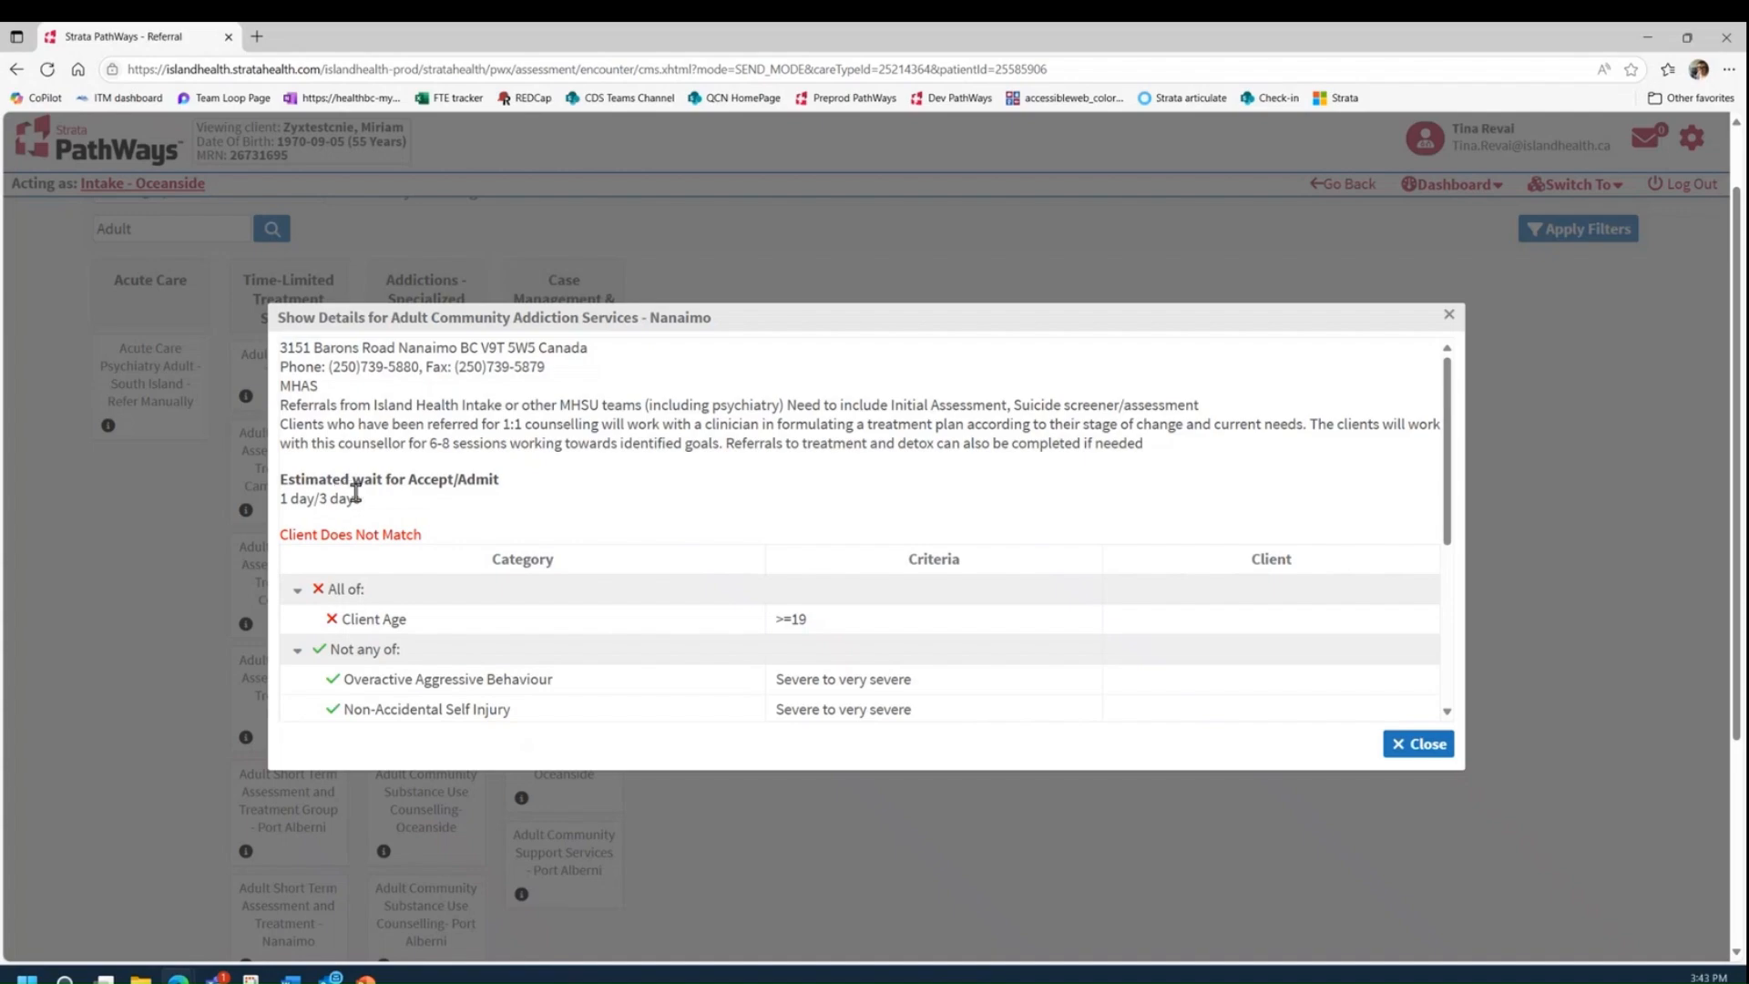
{"action": "scroll", "coordinate": [738, 562], "scroll_direction": "down", "scroll_amount": 4}
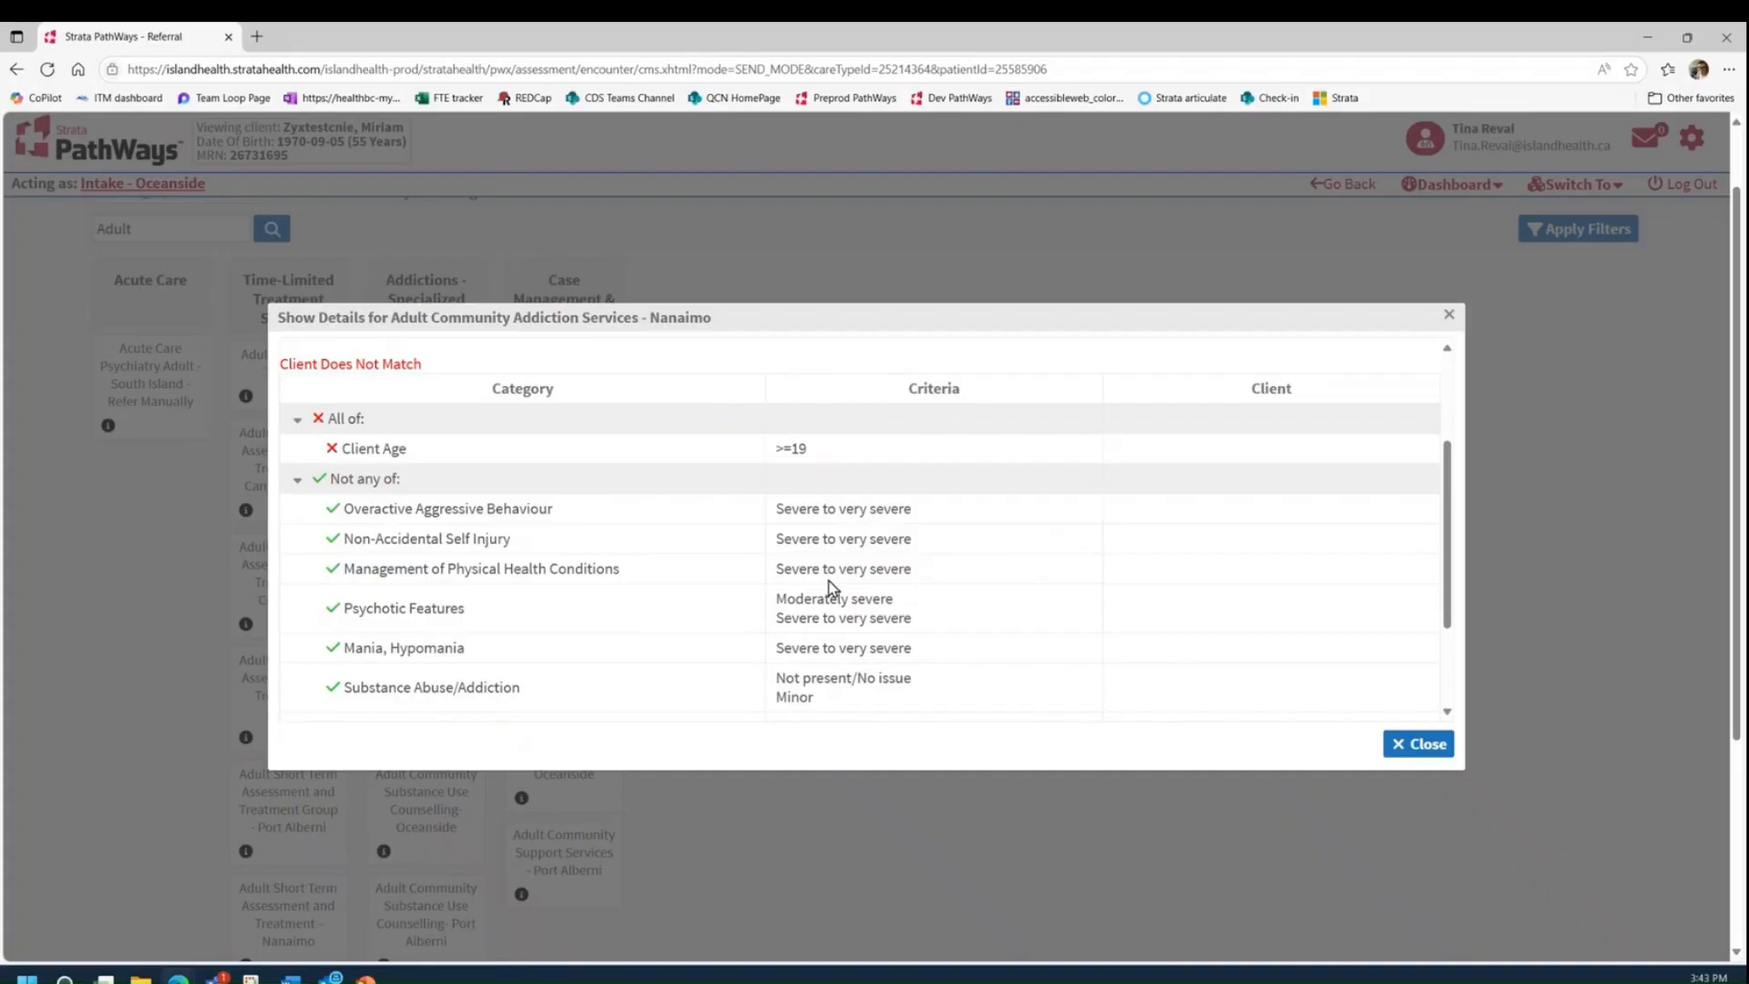
{"action": "scroll", "coordinate": [829, 590], "scroll_direction": "down", "scroll_amount": 3}
{"action": "scroll", "coordinate": [829, 590], "scroll_direction": "up", "scroll_amount": 4}
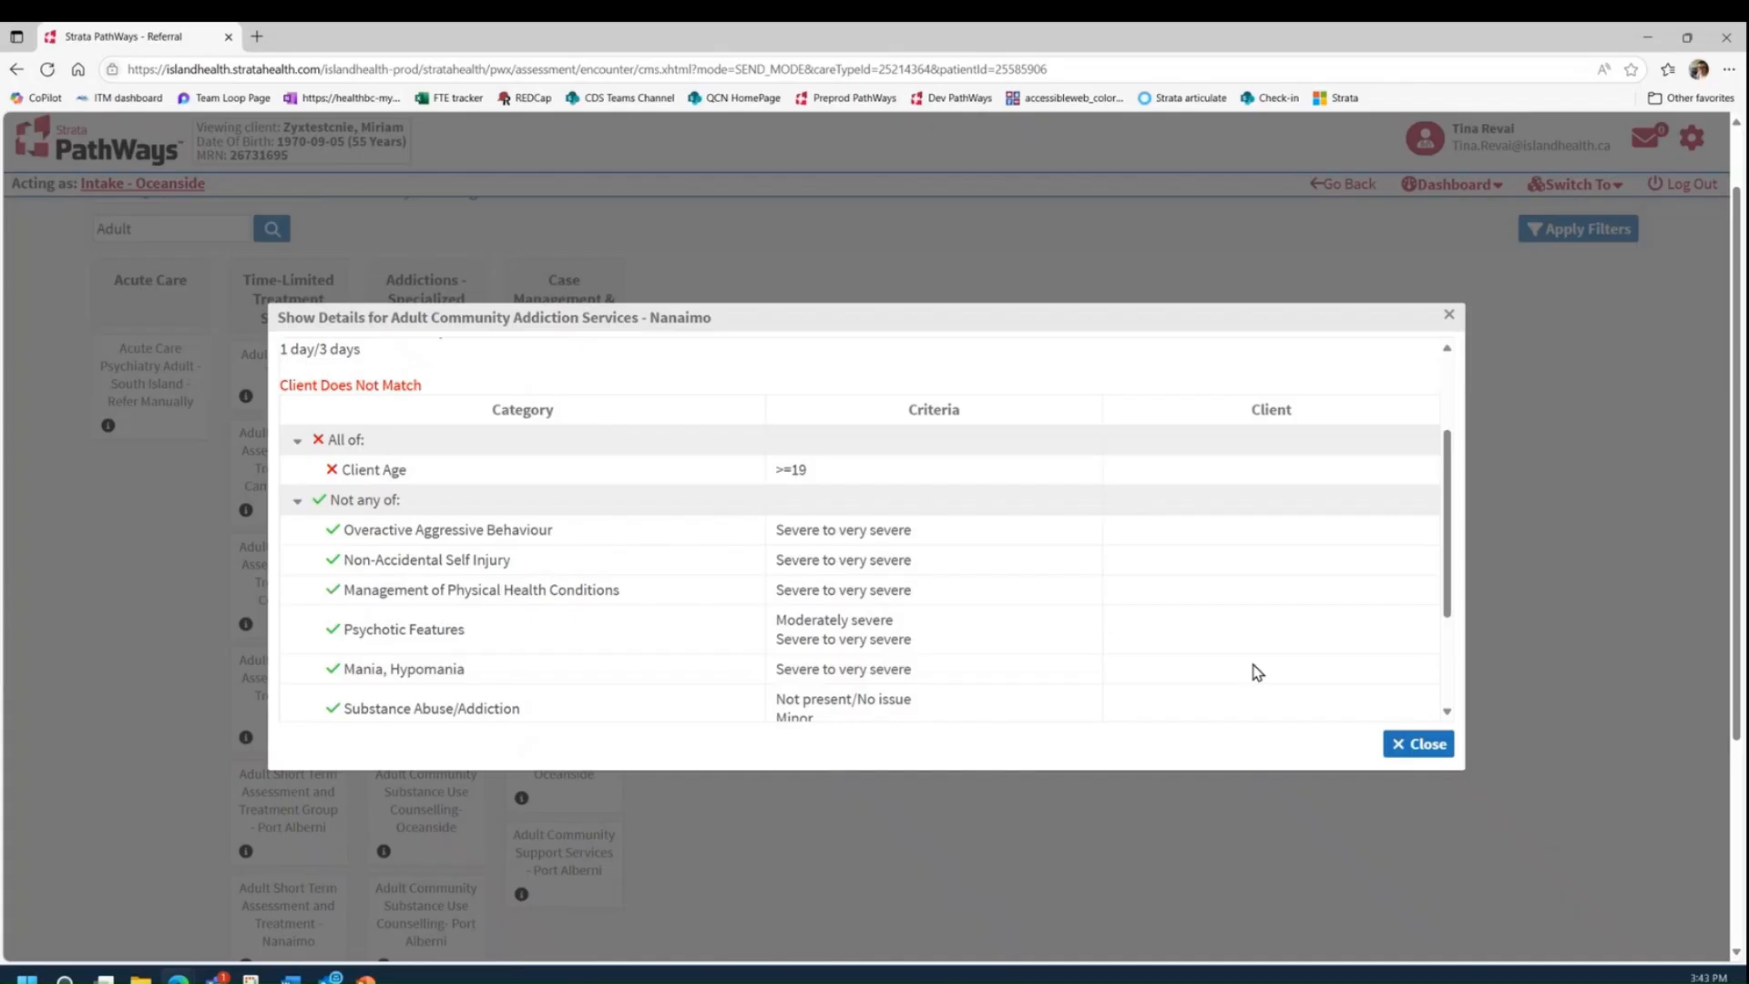
{"action": "scroll", "coordinate": [1190, 577], "scroll_direction": "down", "scroll_amount": 2}
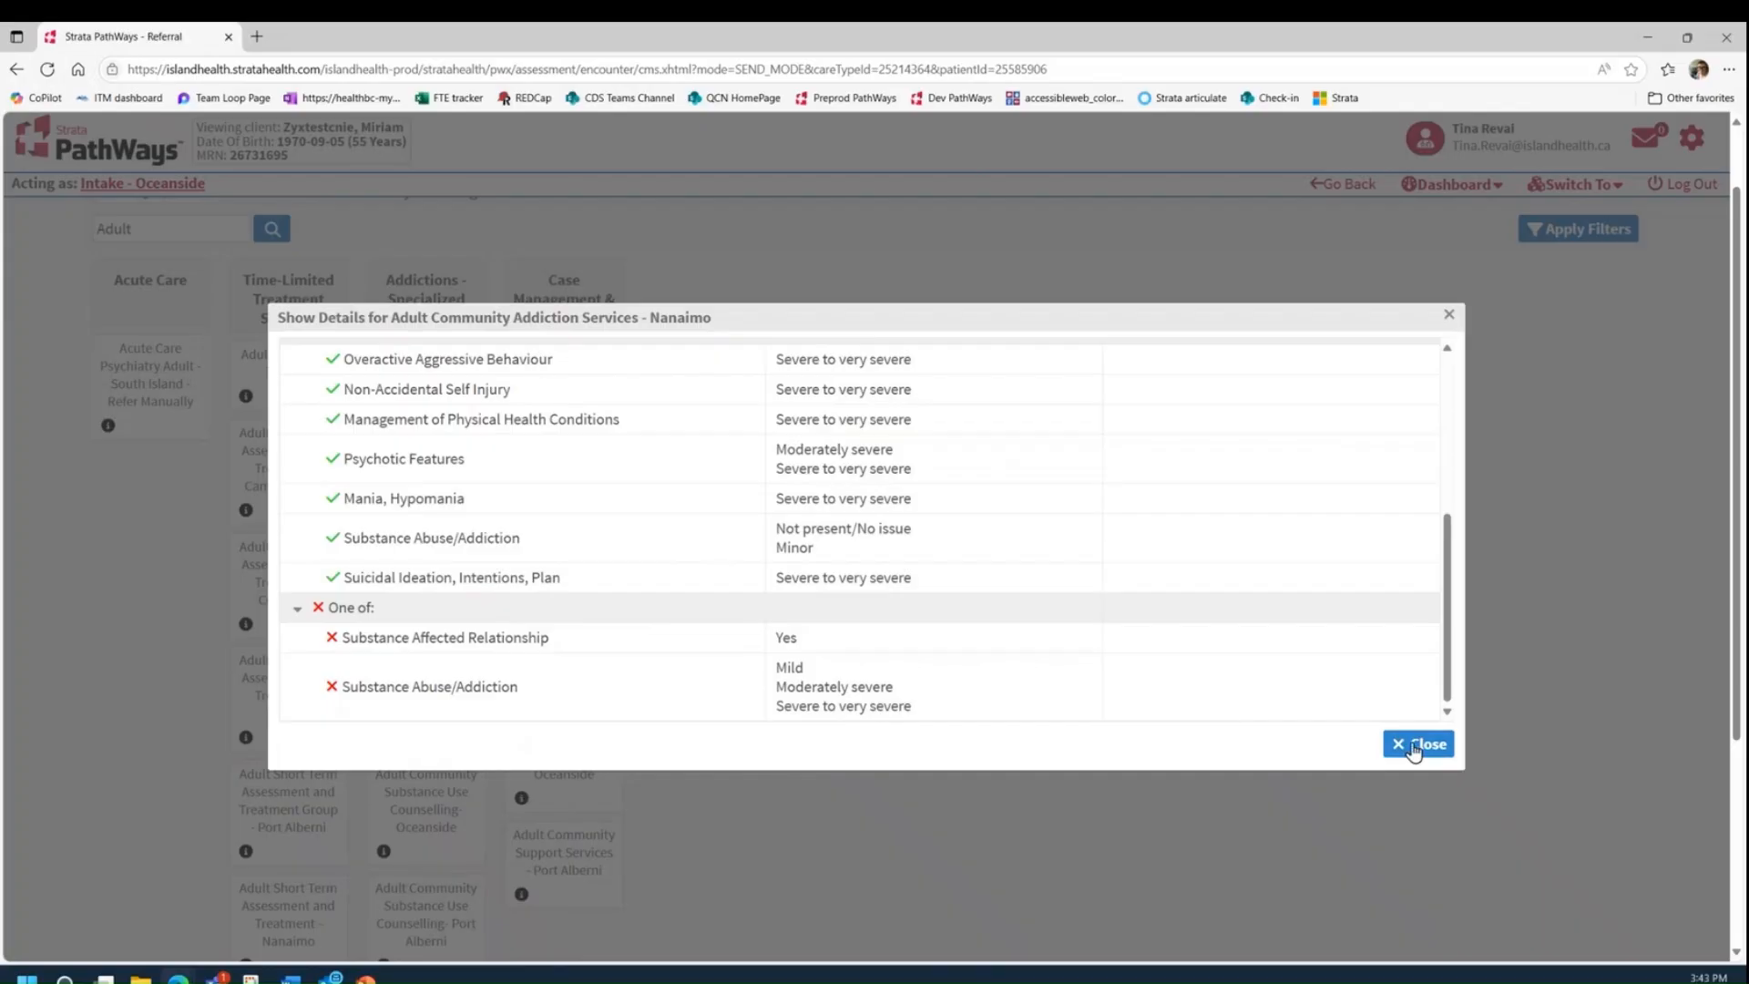
{"action": "left_click", "coordinate": [1400, 756]}
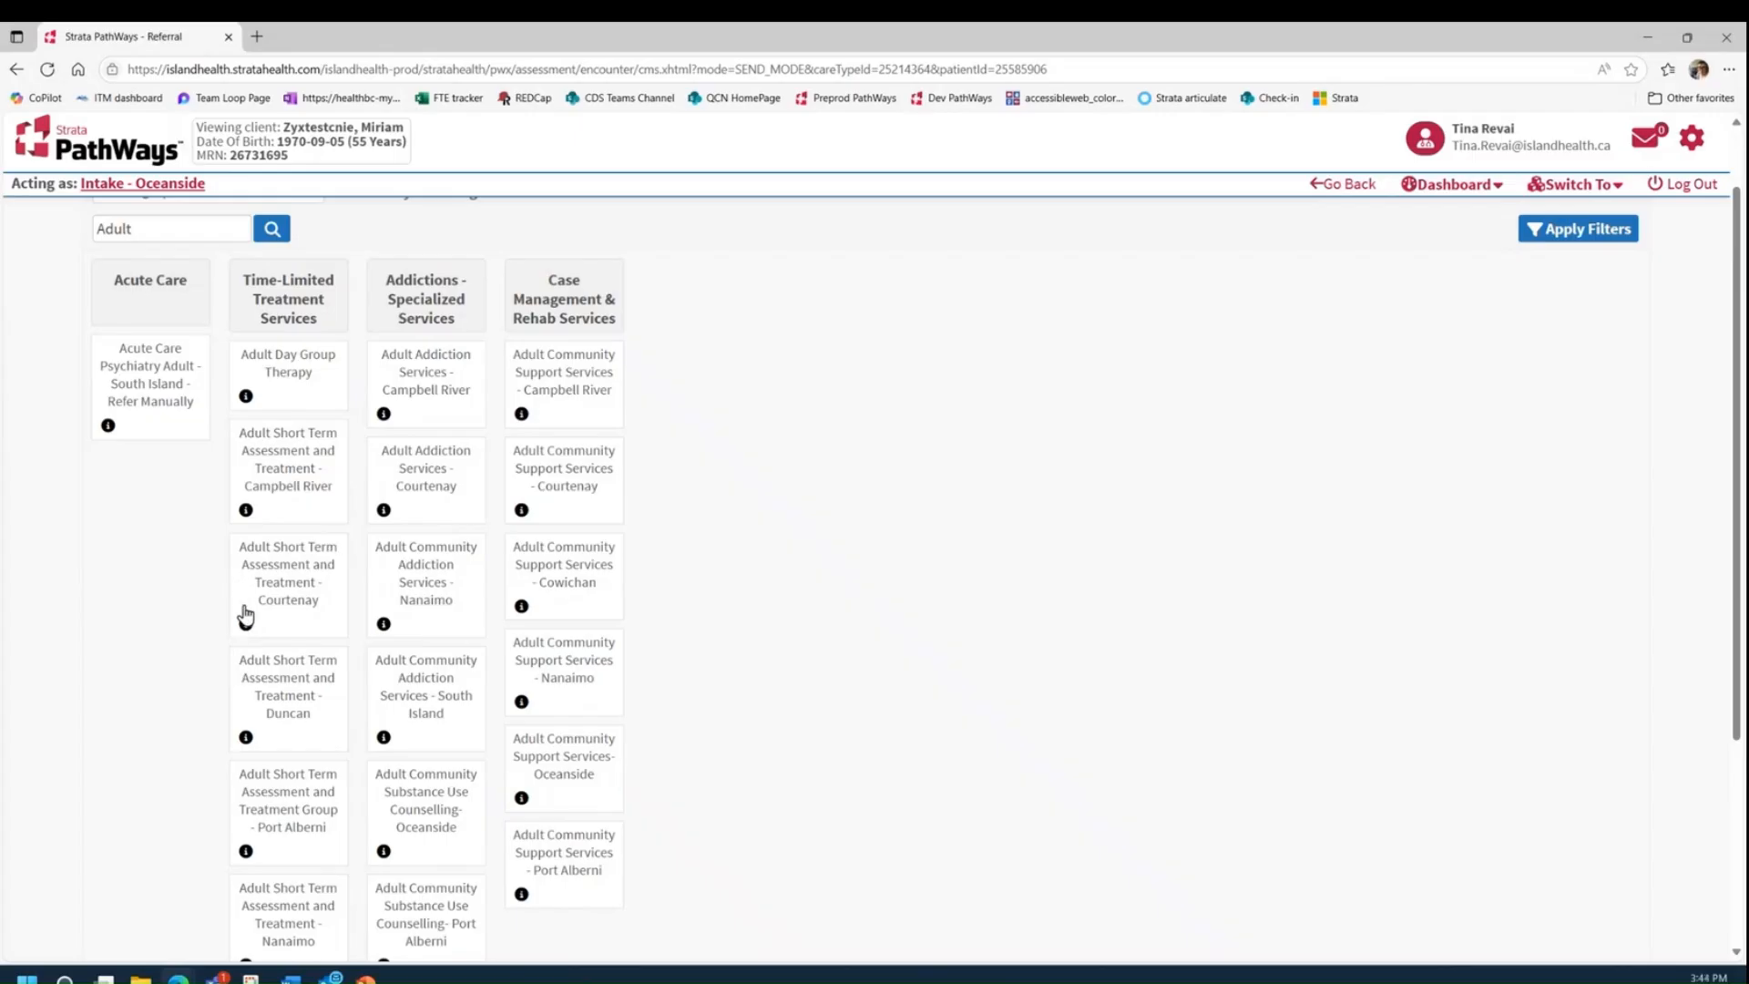
Step: Select Adult Short Term Assessment and Treatment - Nanaimo as the destination and start sending the referral
{"action": "scroll", "coordinate": [330, 738], "scroll_direction": "down", "scroll_amount": 1}
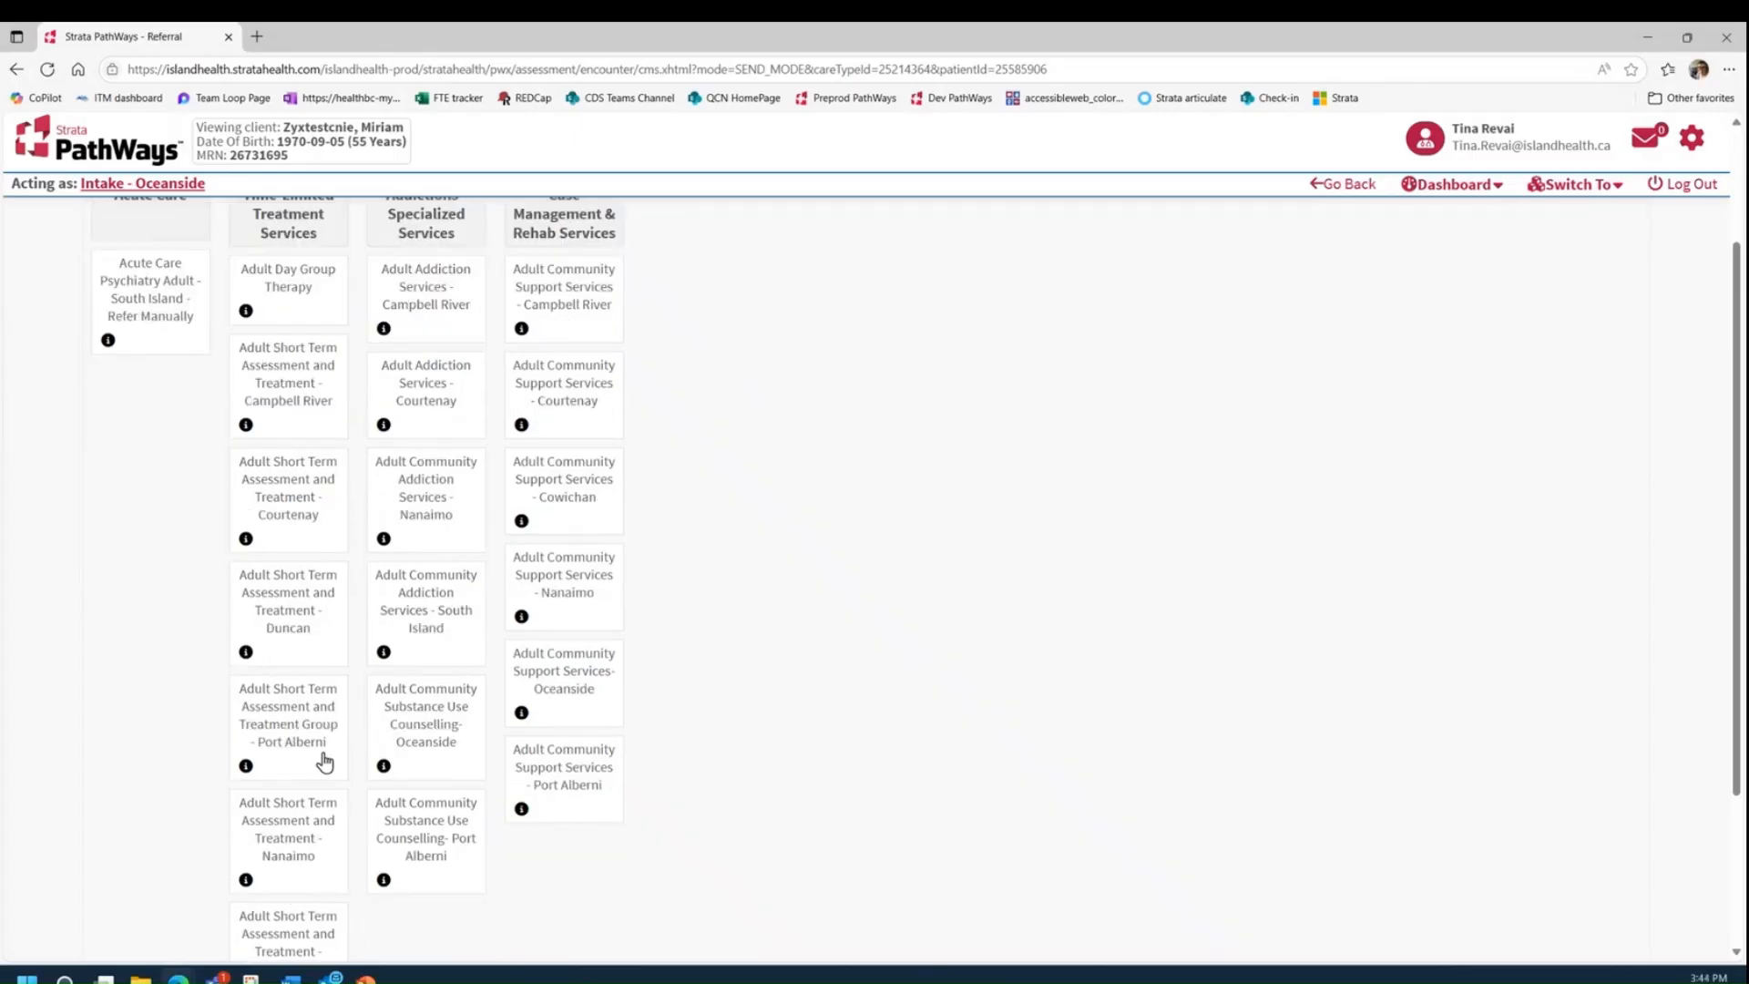
{"action": "left_click", "coordinate": [293, 831]}
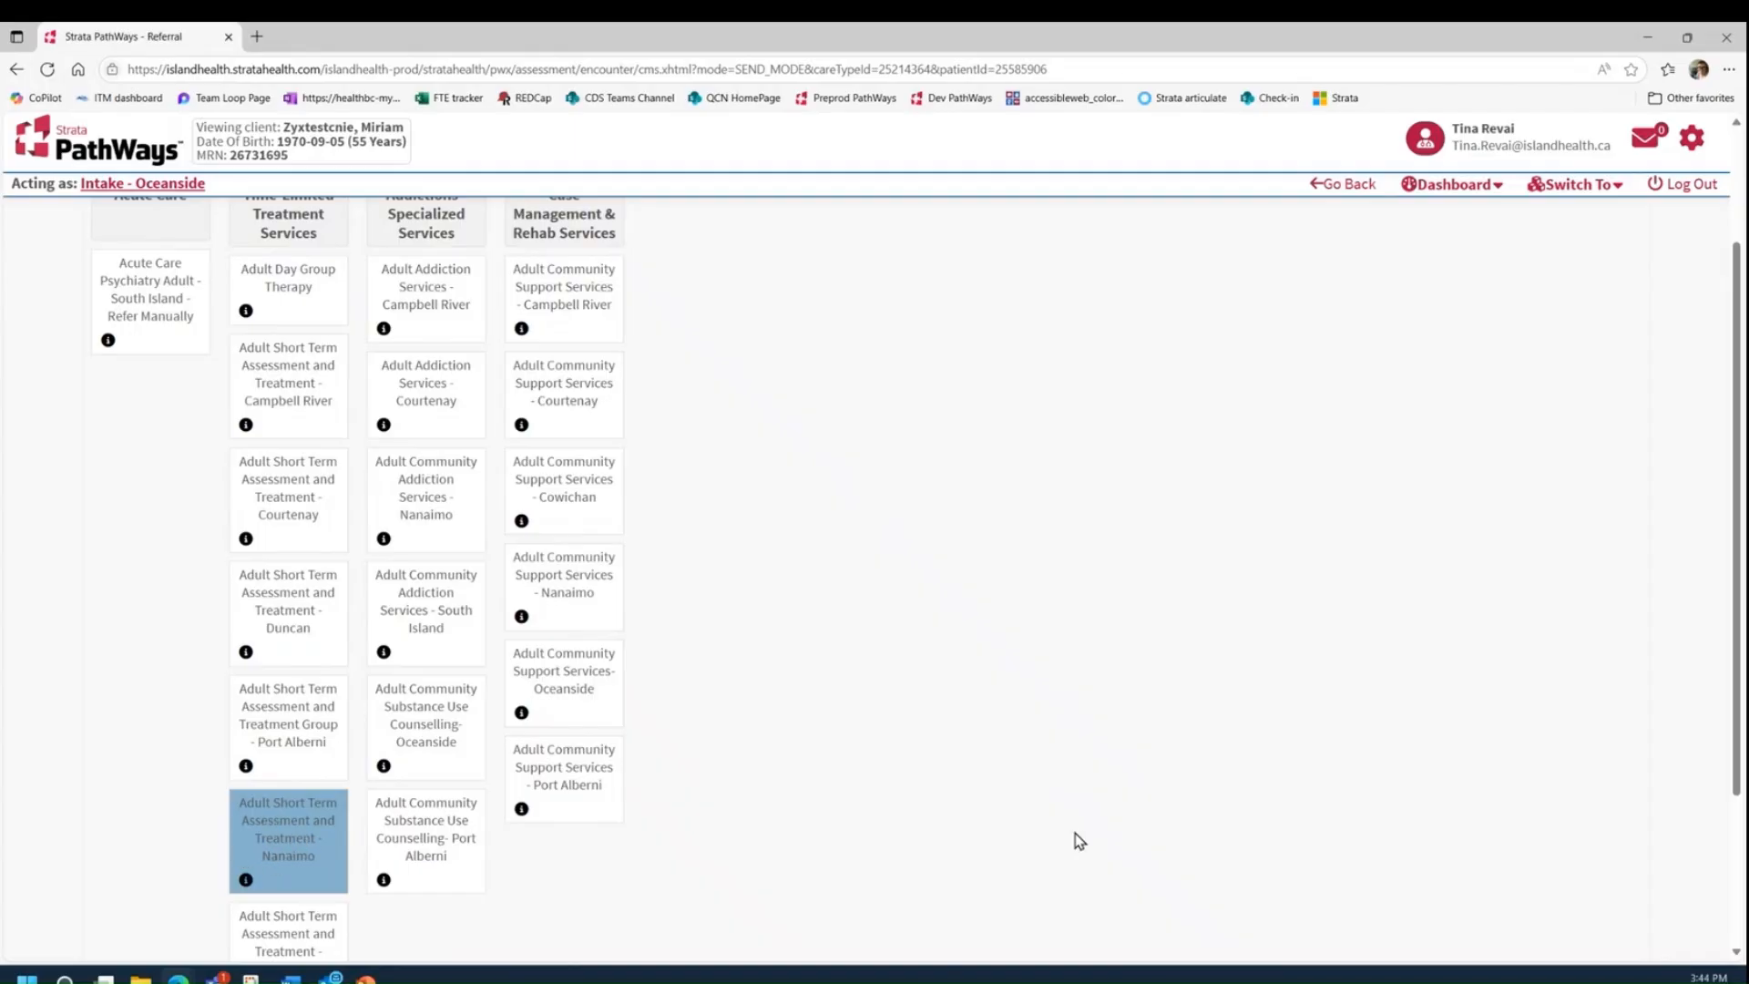
{"action": "scroll", "coordinate": [1166, 736], "scroll_direction": "up", "scroll_amount": 3}
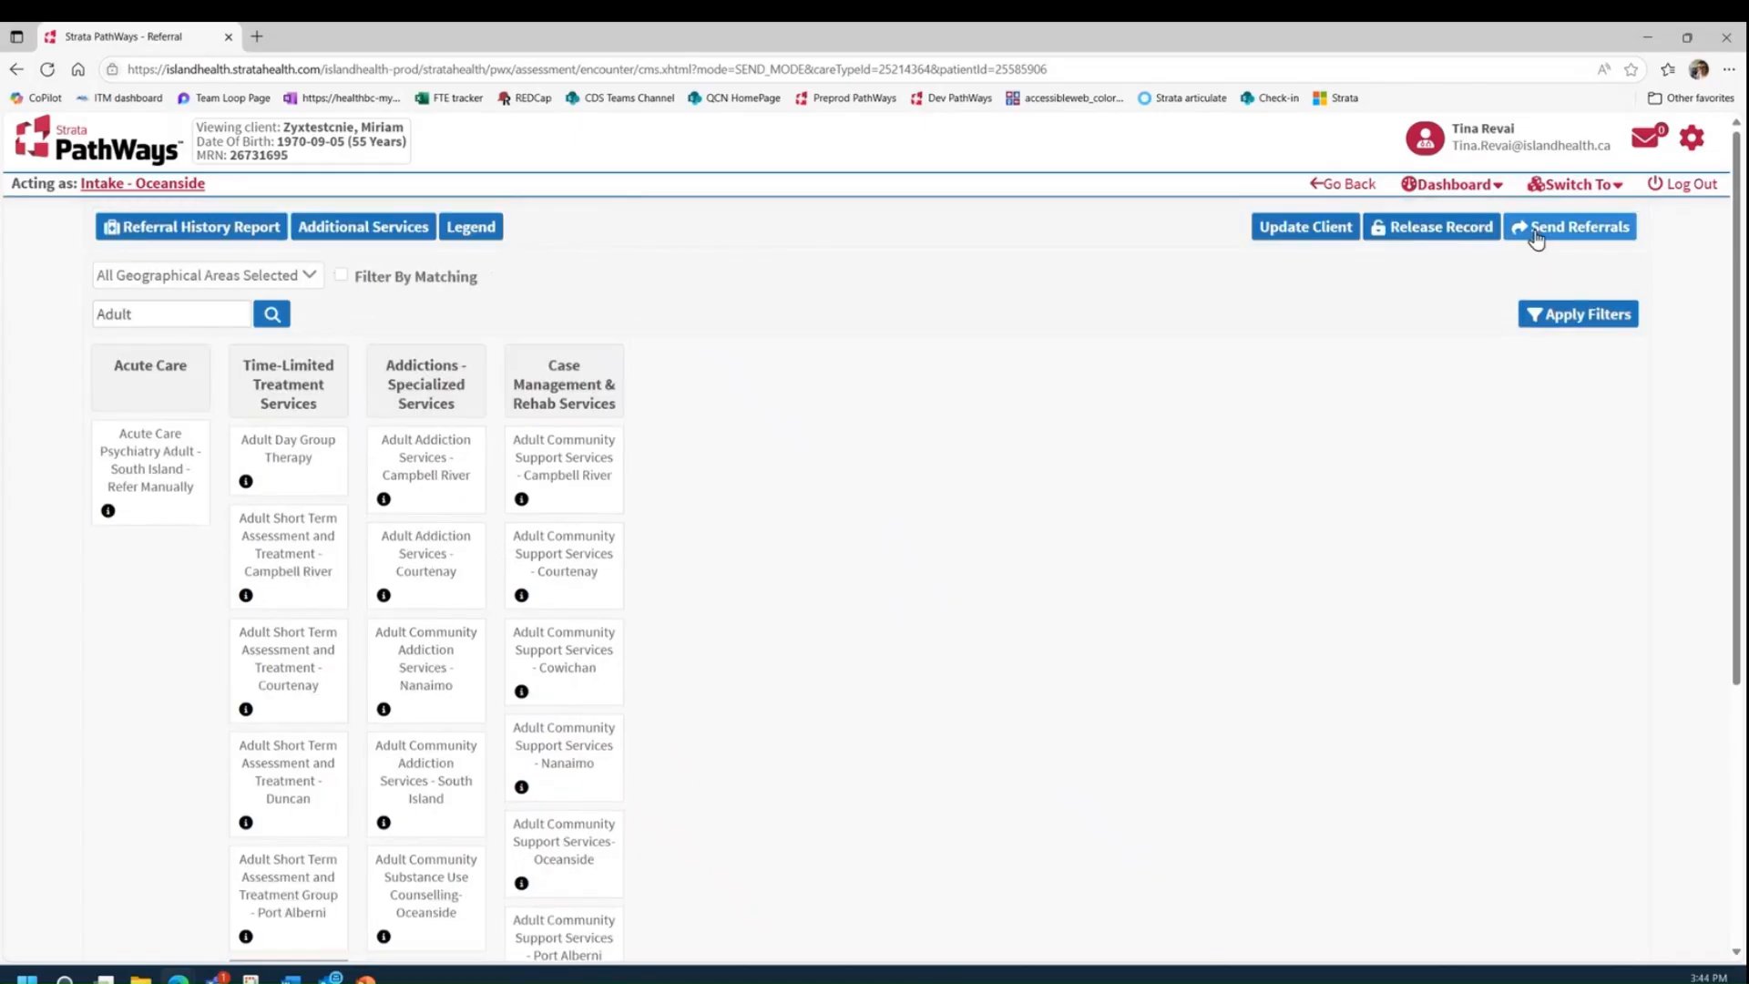
{"action": "left_click", "coordinate": [1537, 237]}
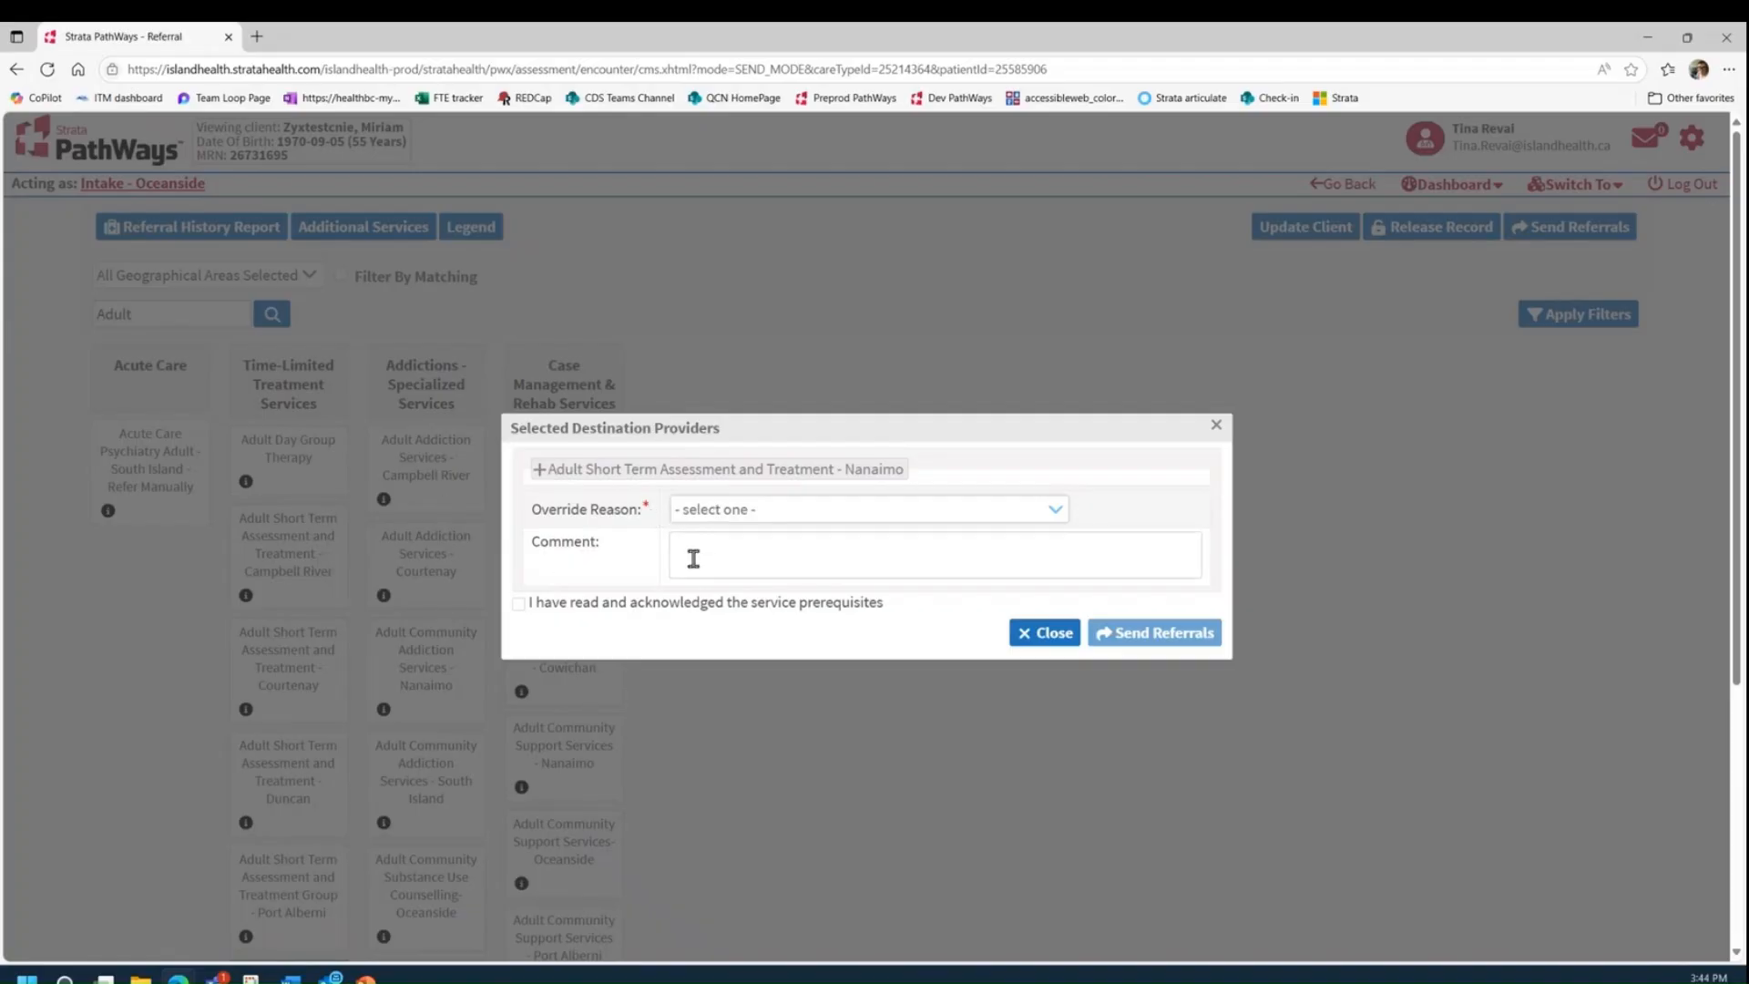
Step: Acknowledge the service prerequisites and add the intake comment about the client's interest in counselling for low mood, amotivation and hypersomnia
{"action": "left_click", "coordinate": [521, 605]}
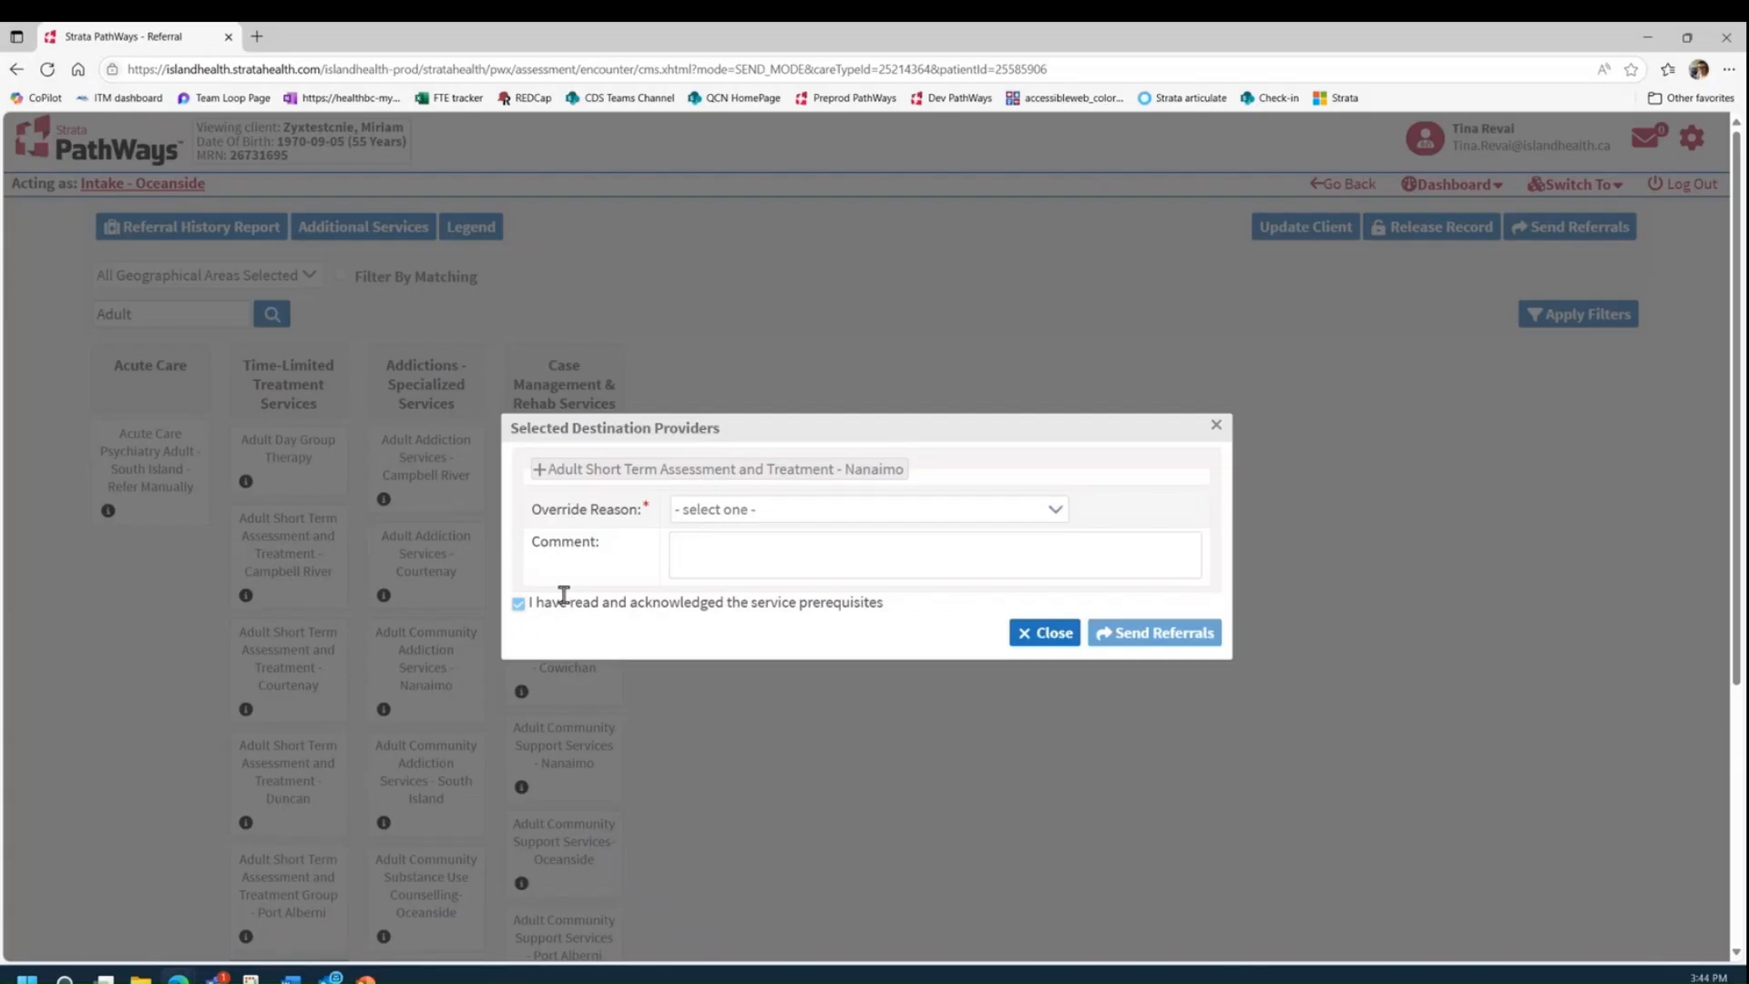
{"action": "left_click", "coordinate": [739, 541]}
{"action": "type", "text": "lient presented on her own at intake.  Expressed interest in working with a counsellor for her low mood, amotivation, and hypersomnia as she states counselling was helpful in the past."}
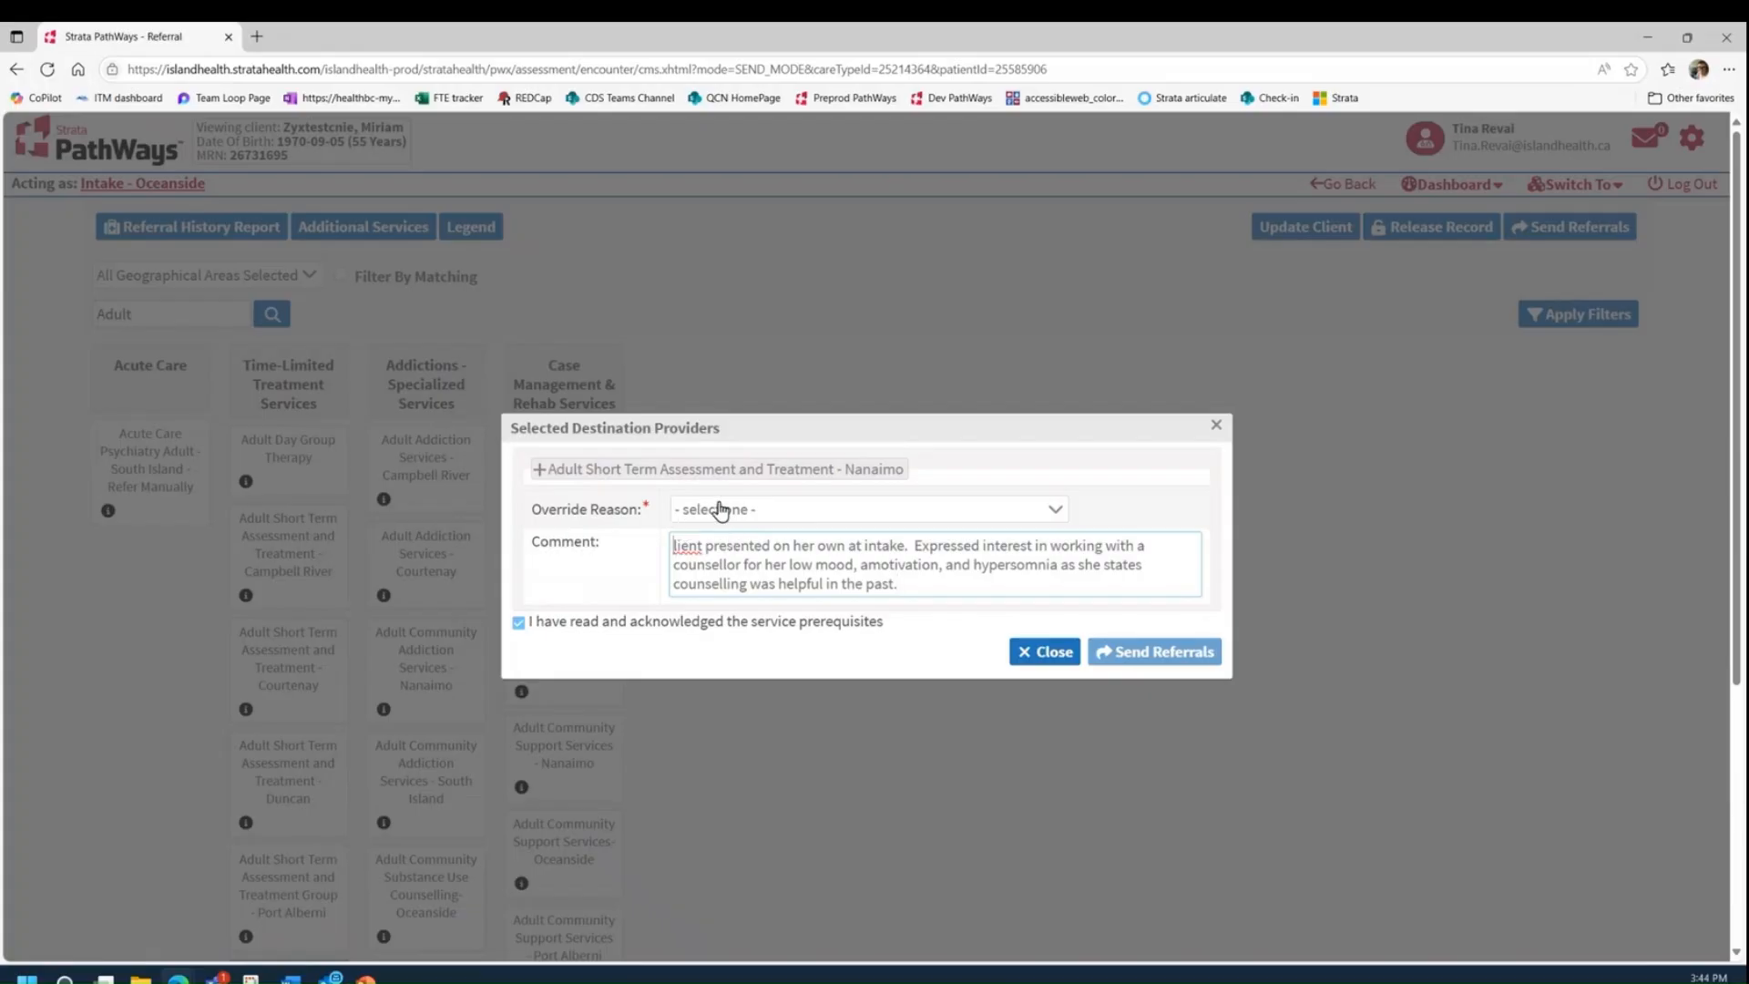
{"action": "type", "text": "c"}
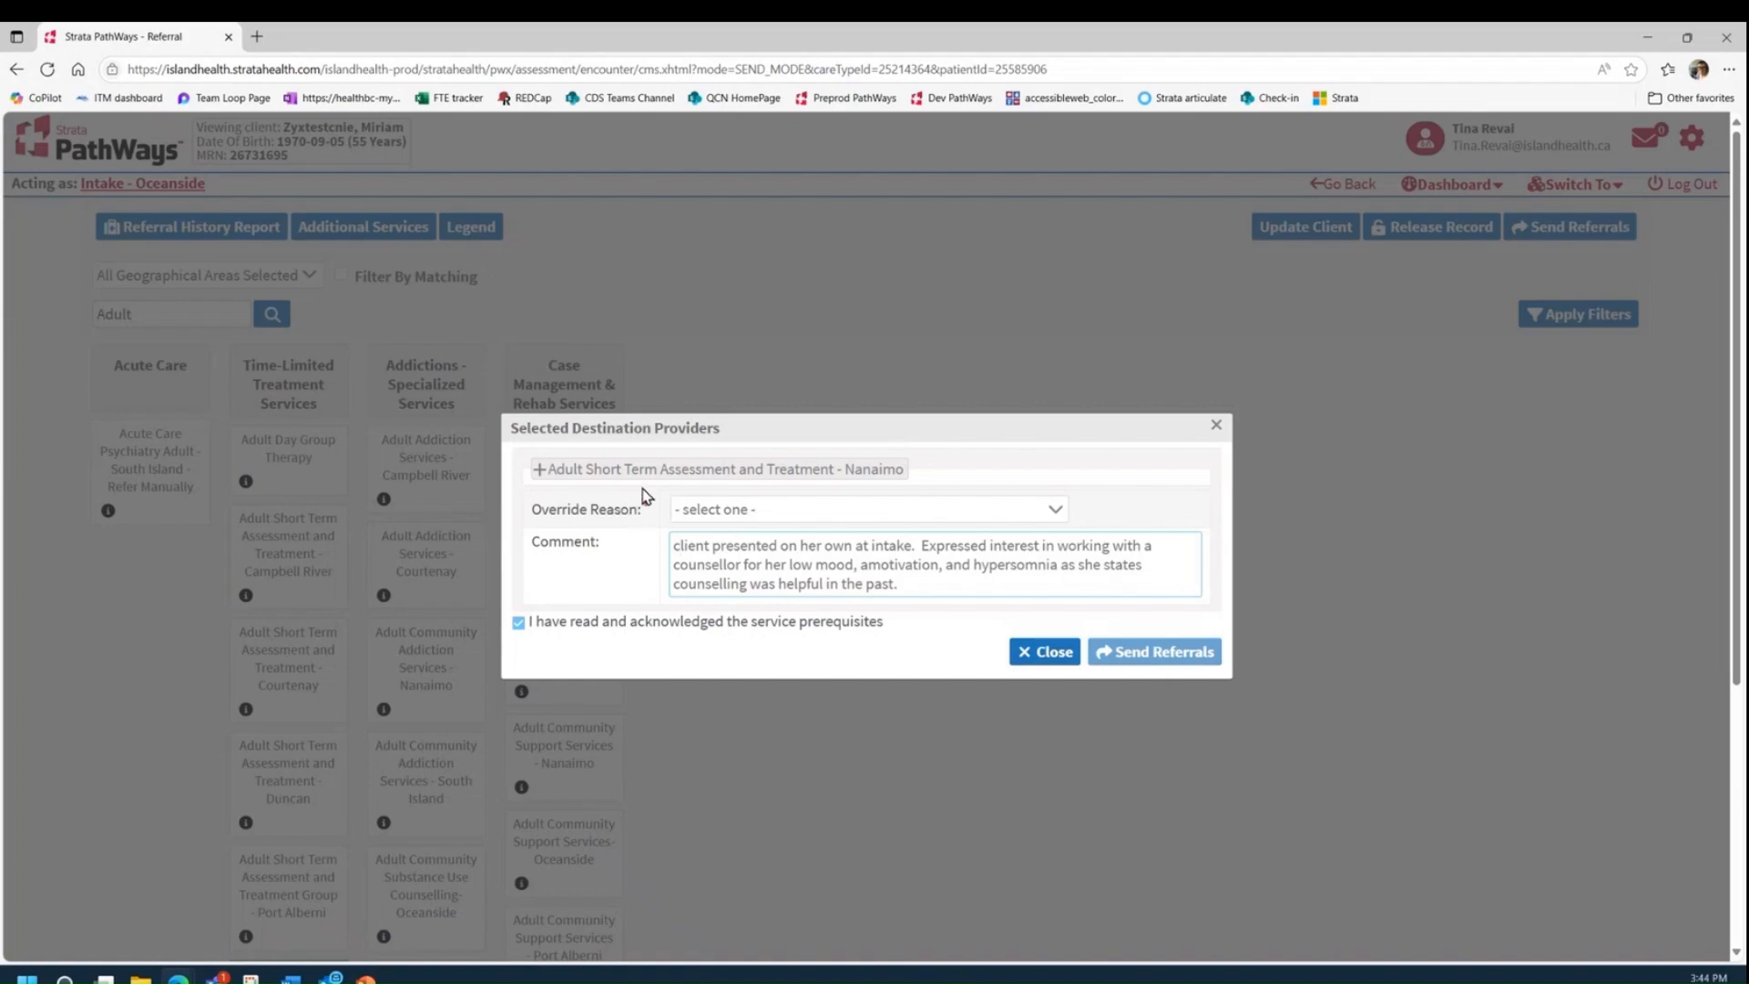
Step: Set the override reason to "01. Service is appropriate to client needs" and send the referral
{"action": "left_click", "coordinate": [747, 512]}
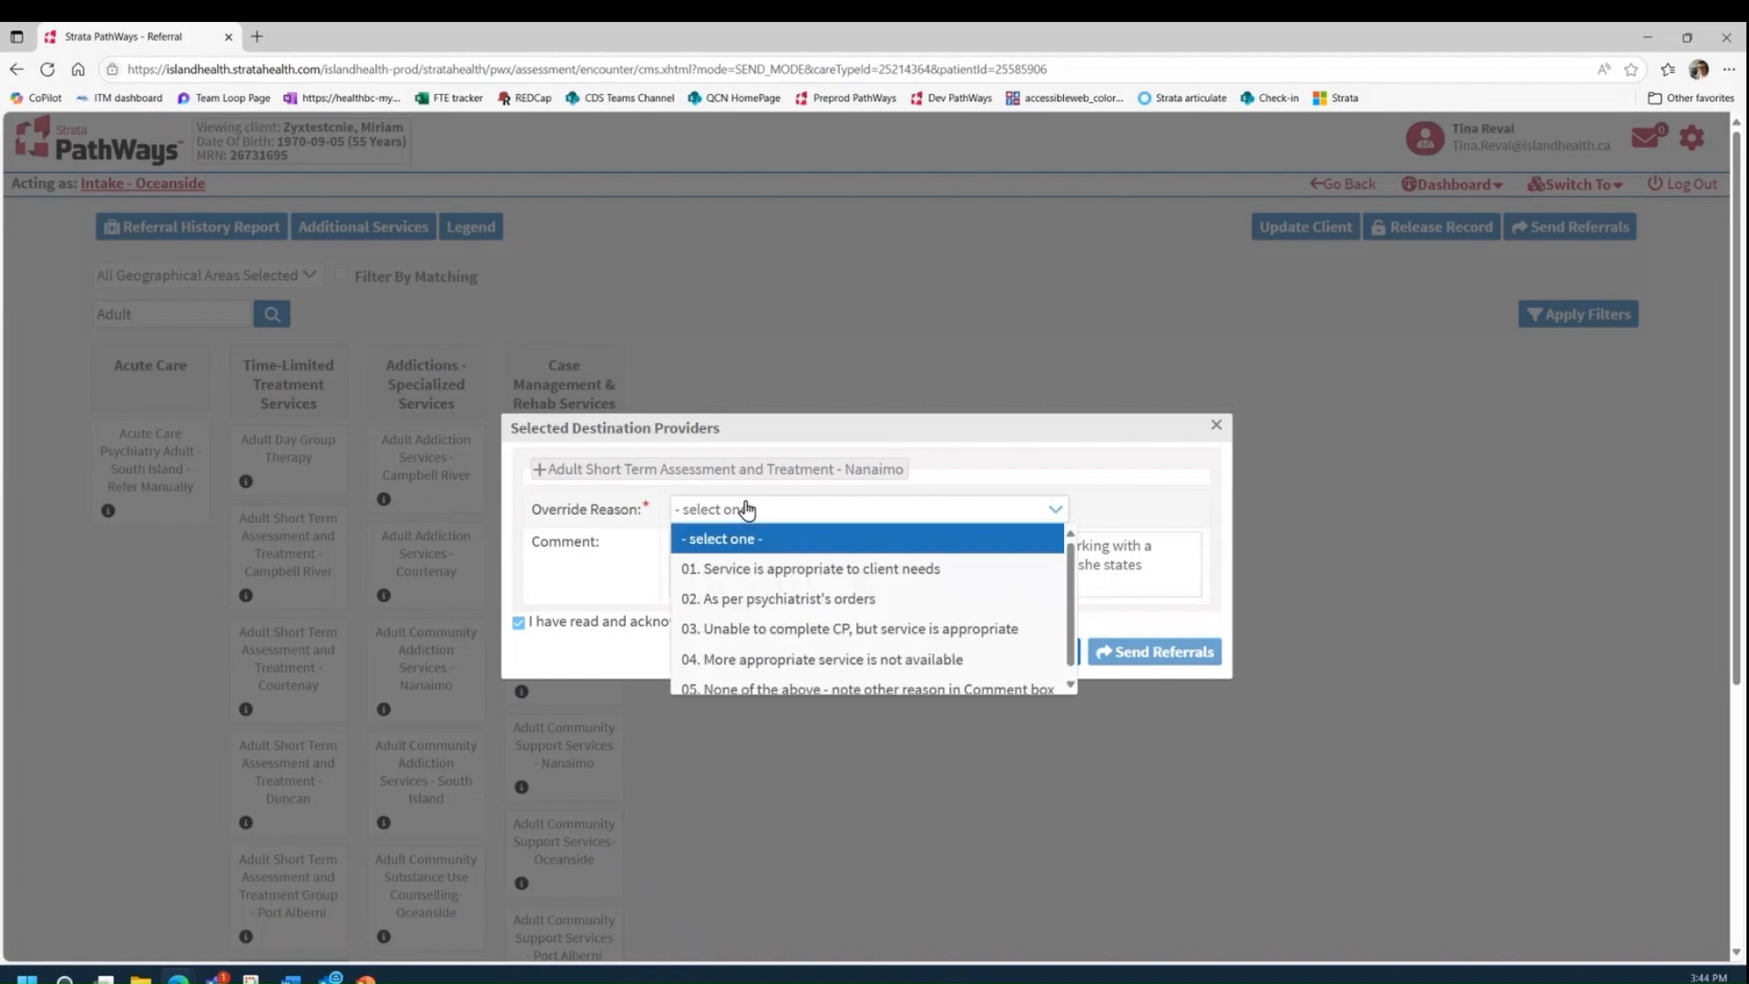
{"action": "left_click", "coordinate": [786, 573]}
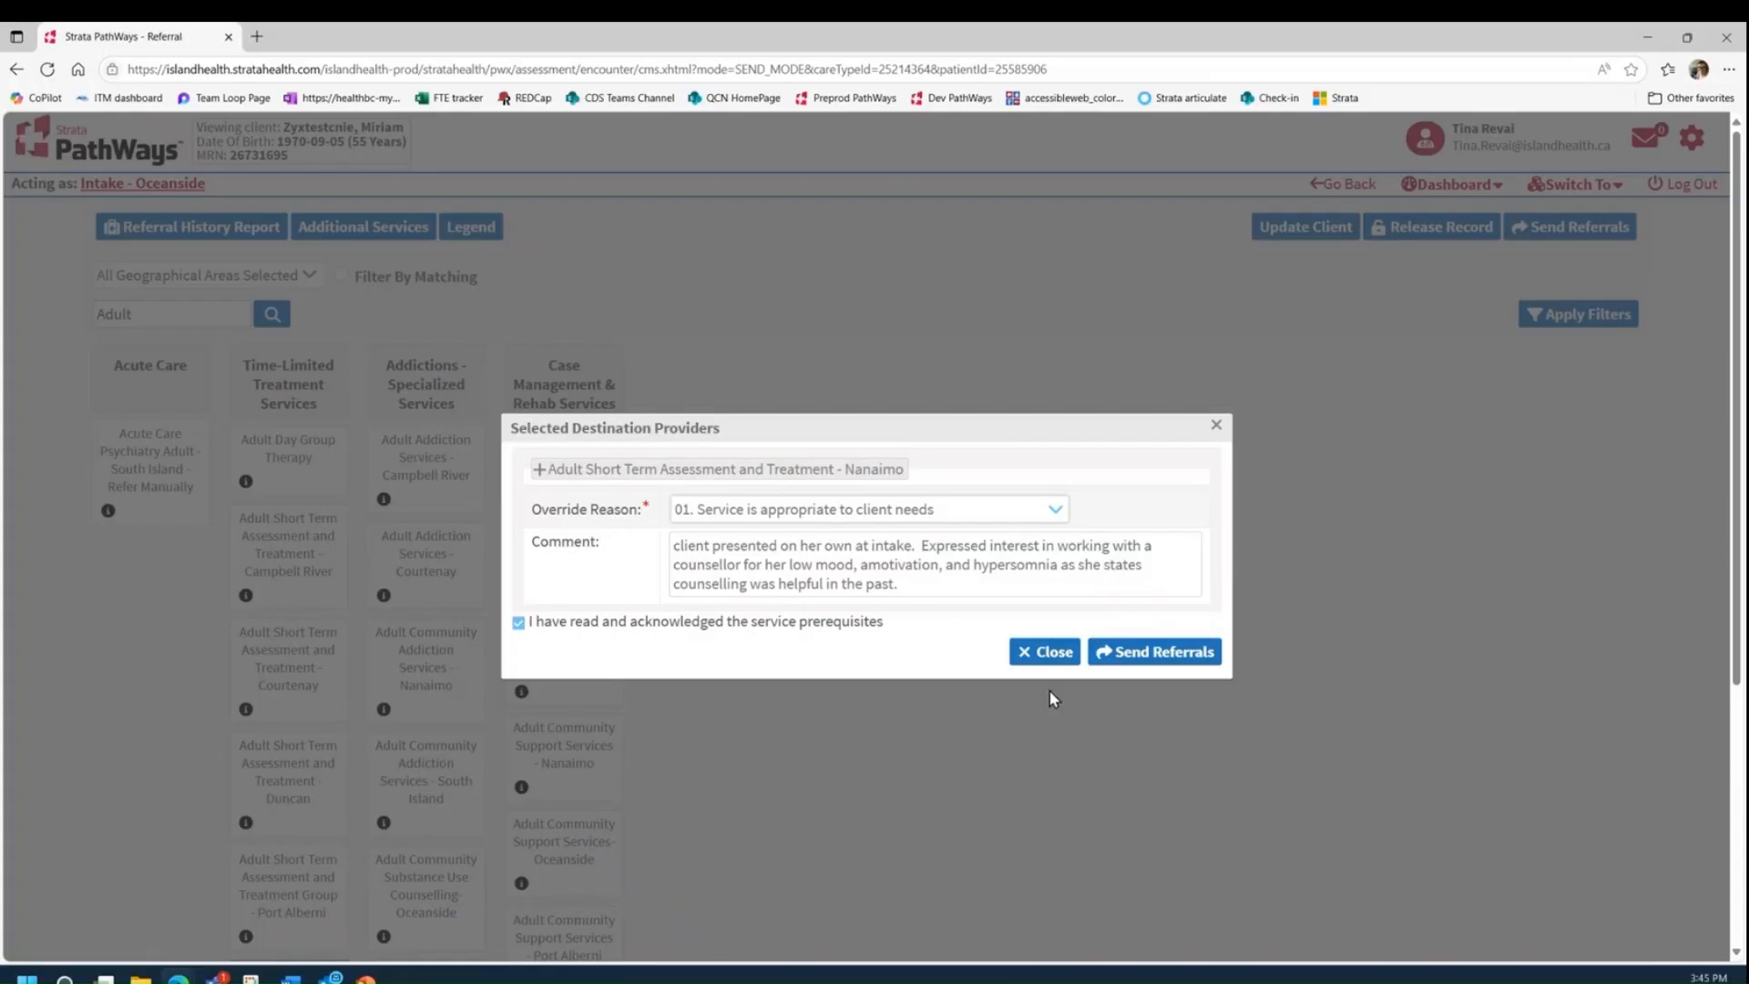
{"action": "left_click", "coordinate": [1160, 652]}
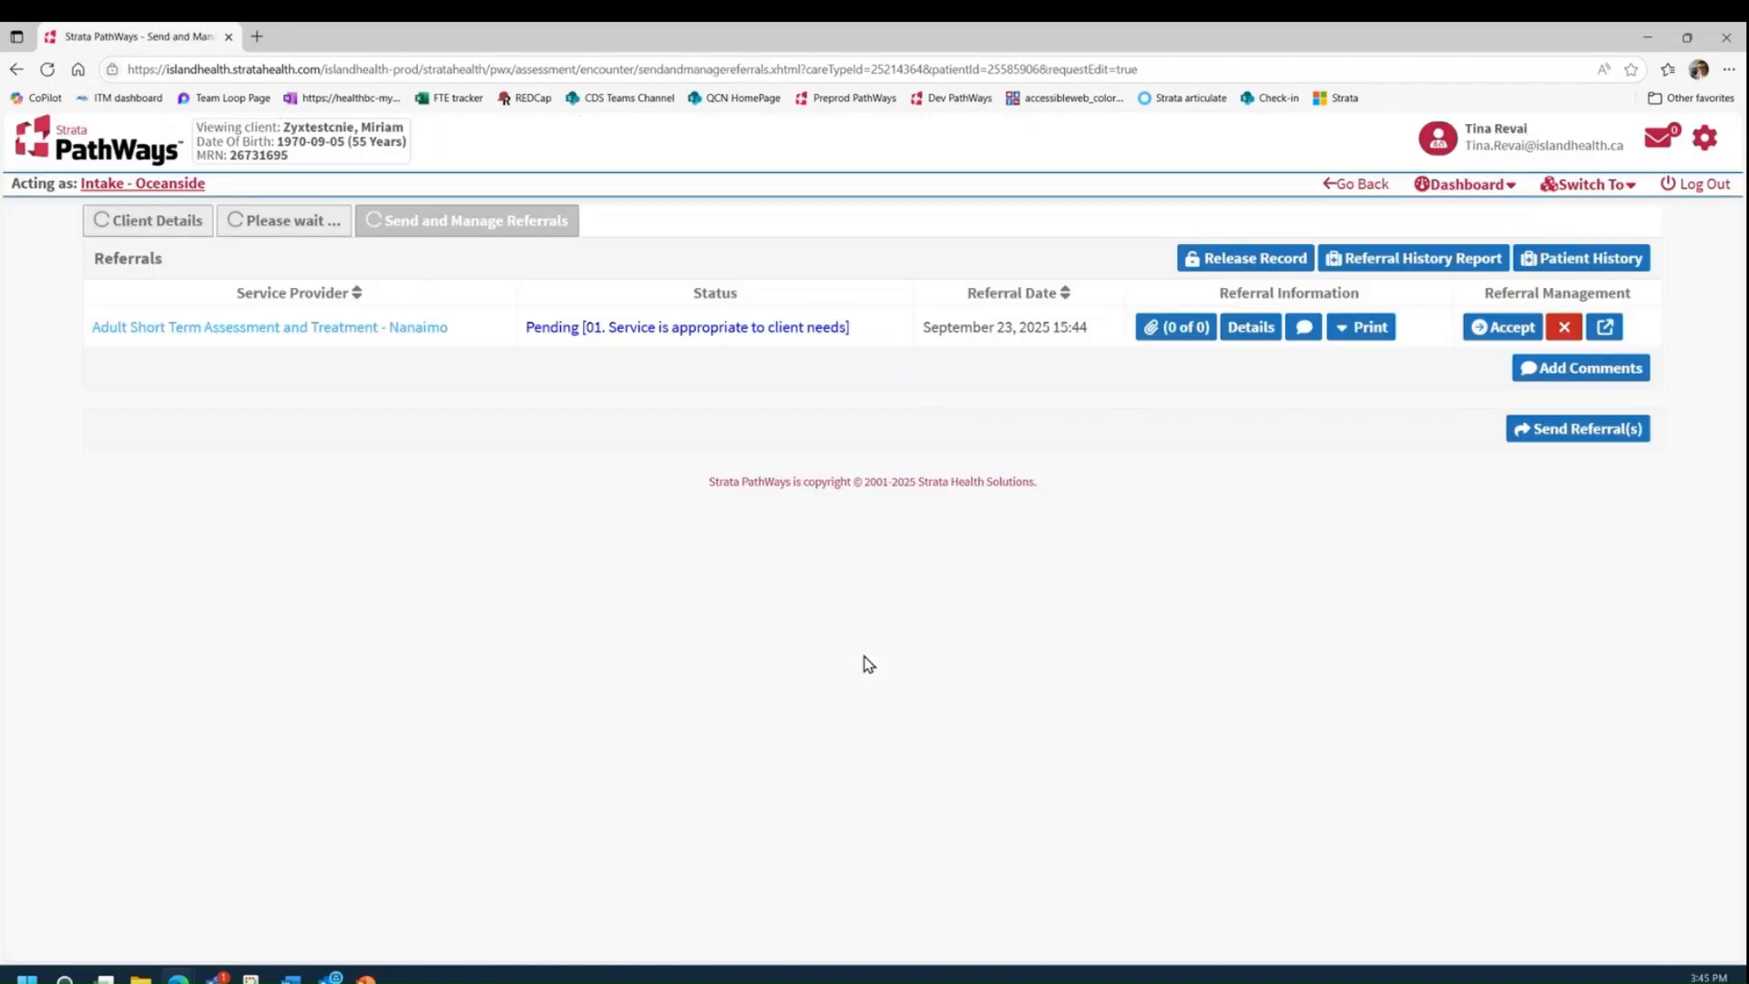